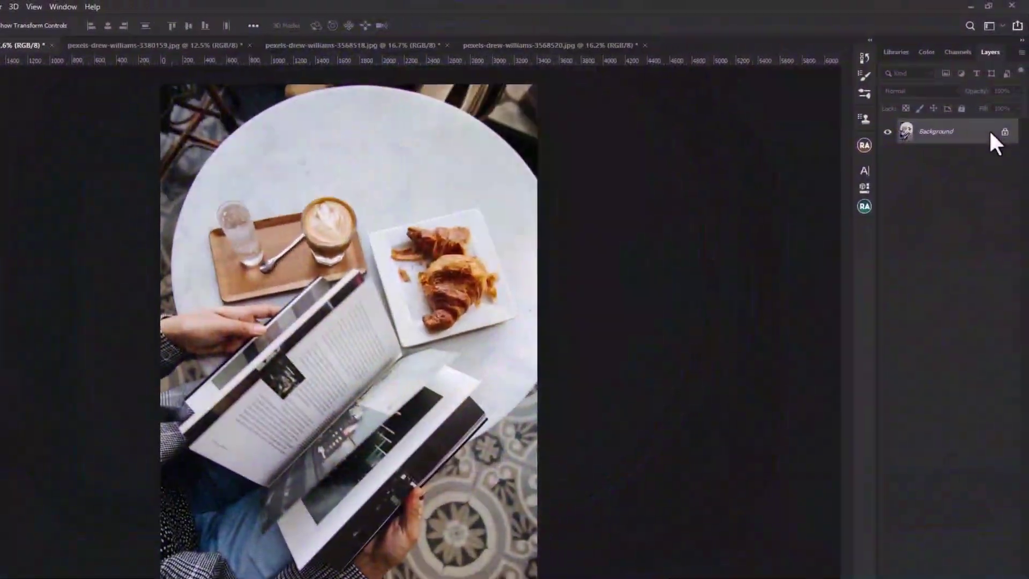
Convert the café photo's Background layer to a smart object and open it in Camera Raw Filter
{"action": "right_click", "coordinate": [989, 144]}
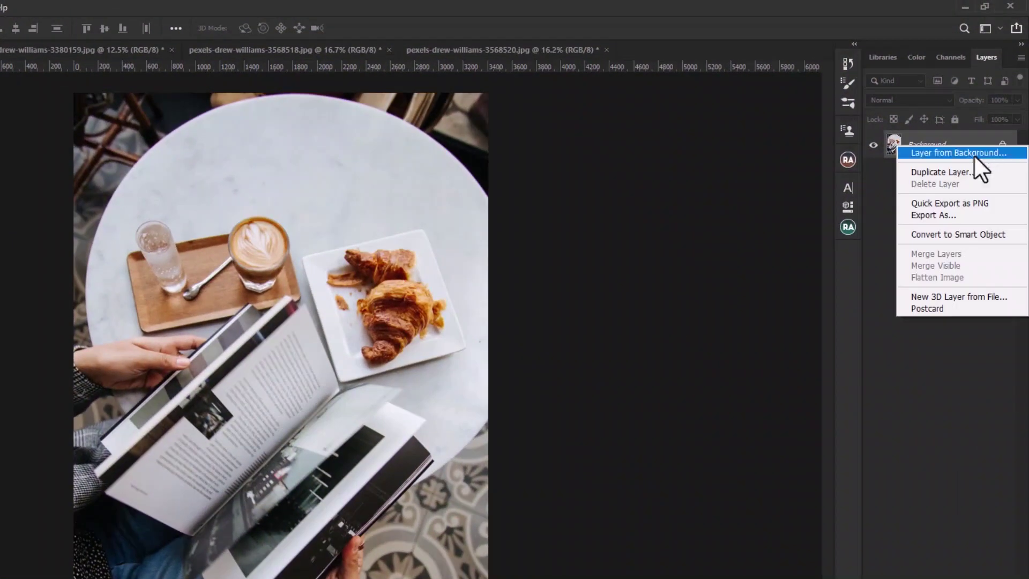
{"action": "left_click", "coordinate": [951, 233]}
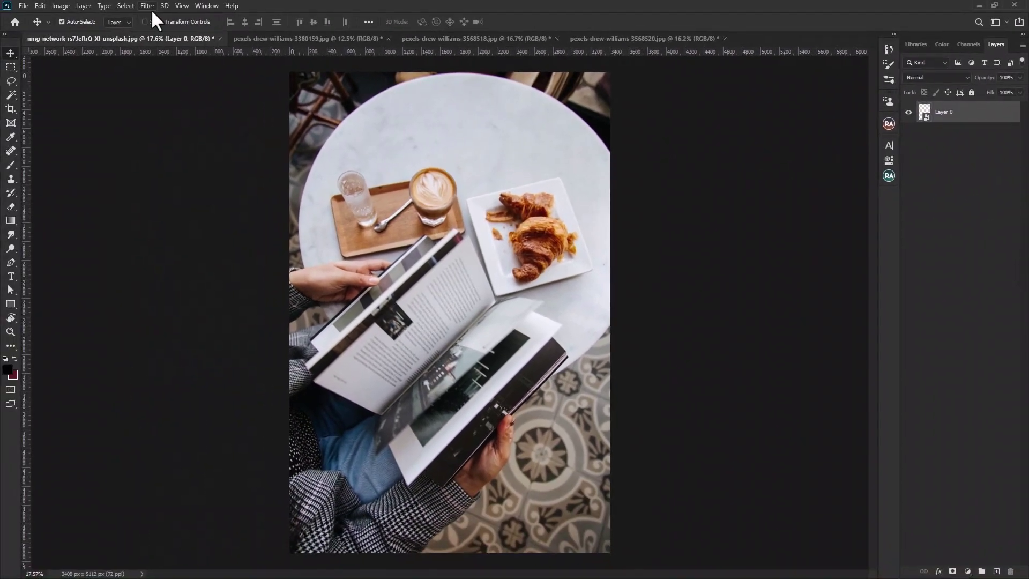
{"action": "left_click", "coordinate": [190, 7]}
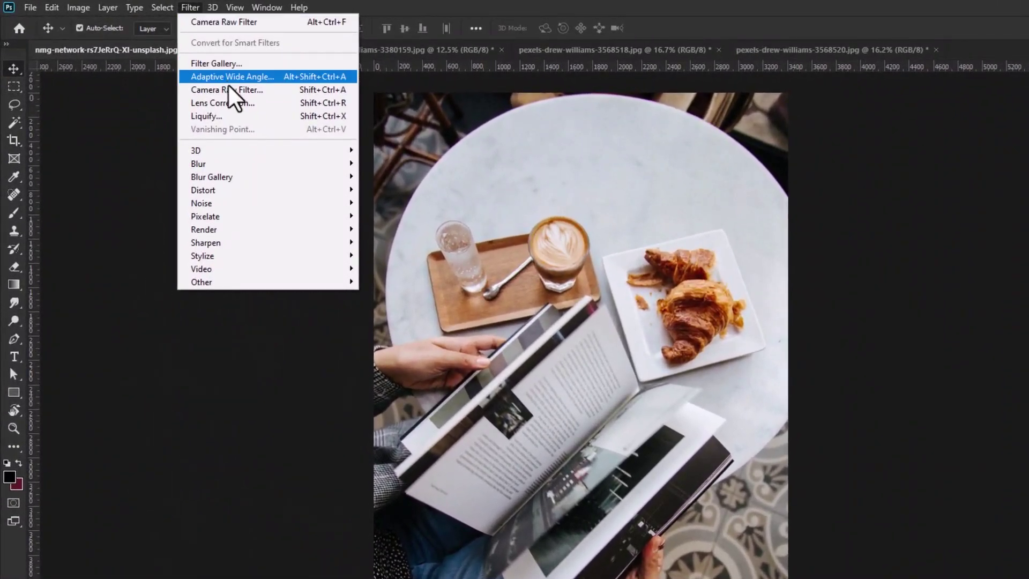
{"action": "left_click", "coordinate": [230, 90]}
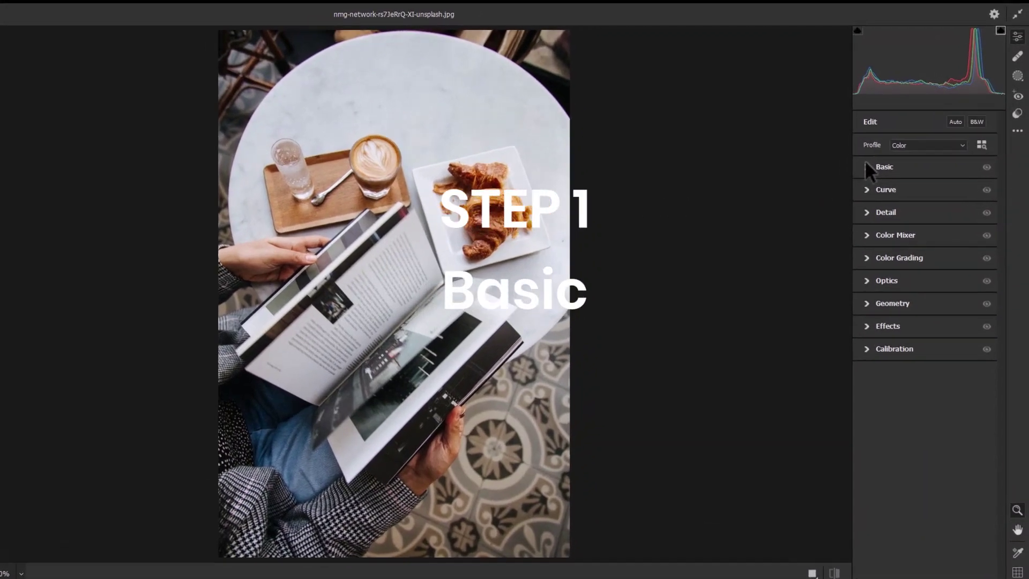
In Basic, set Exposure +0.50, Contrast +60, Highlights +20 and Shadows -10
{"action": "left_click", "coordinate": [877, 155]}
{"action": "type", "text": "0."}
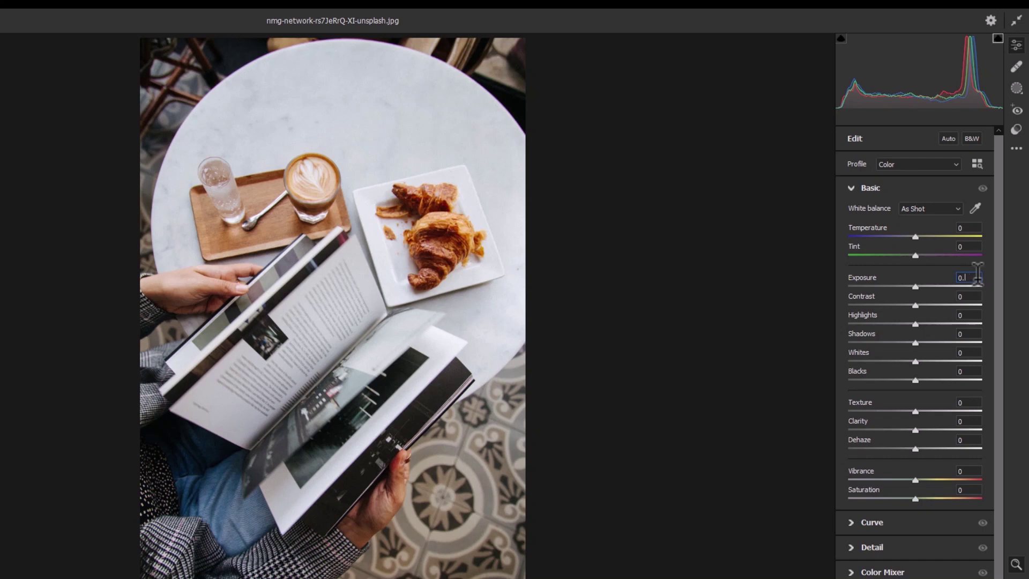
{"action": "type", "text": "50"}
{"action": "key", "text": "Tab"}
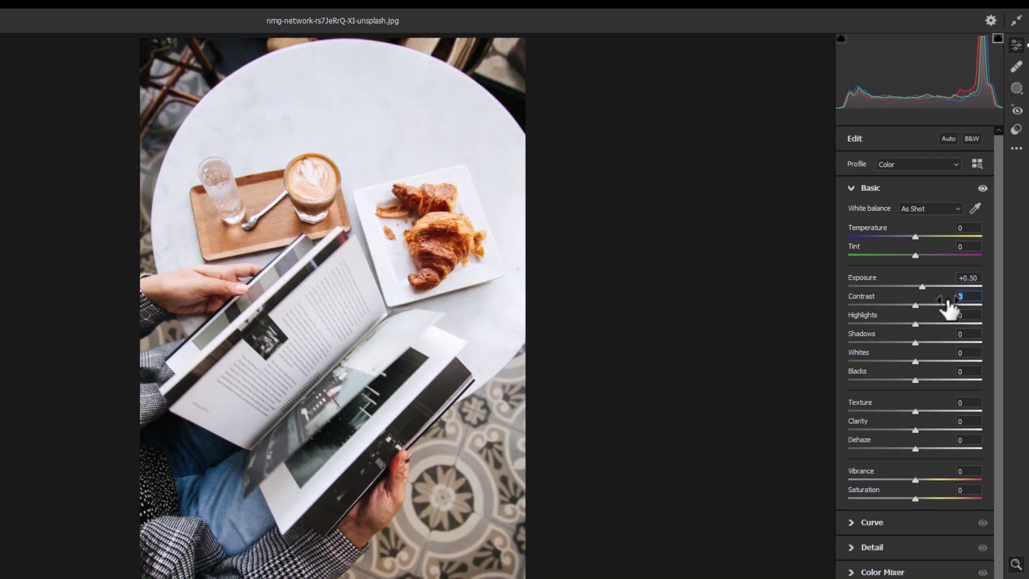
{"action": "type", "text": "60"}
{"action": "key", "text": "Tab"}
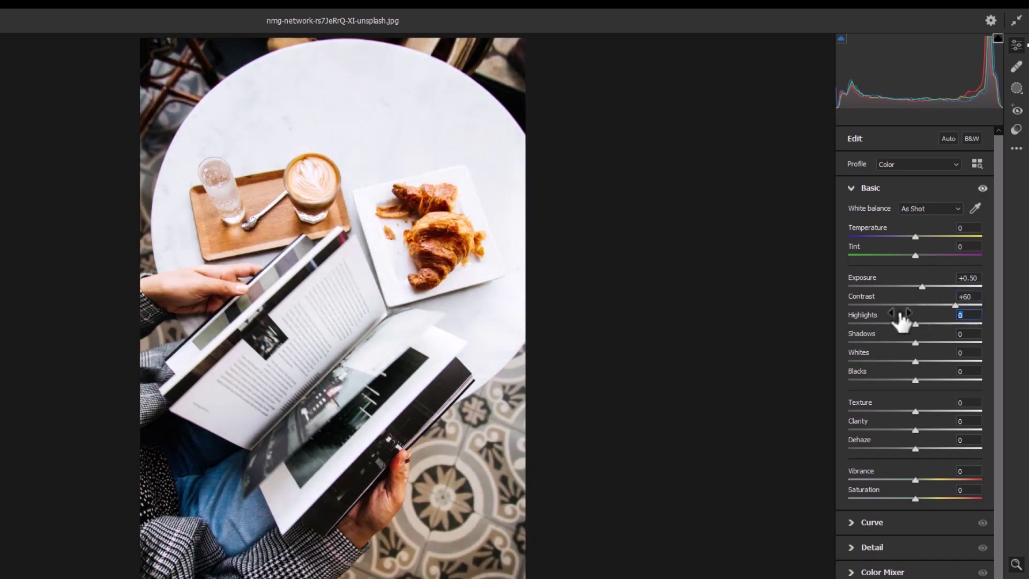
{"action": "type", "text": "20"}
{"action": "key", "text": "Tab"}
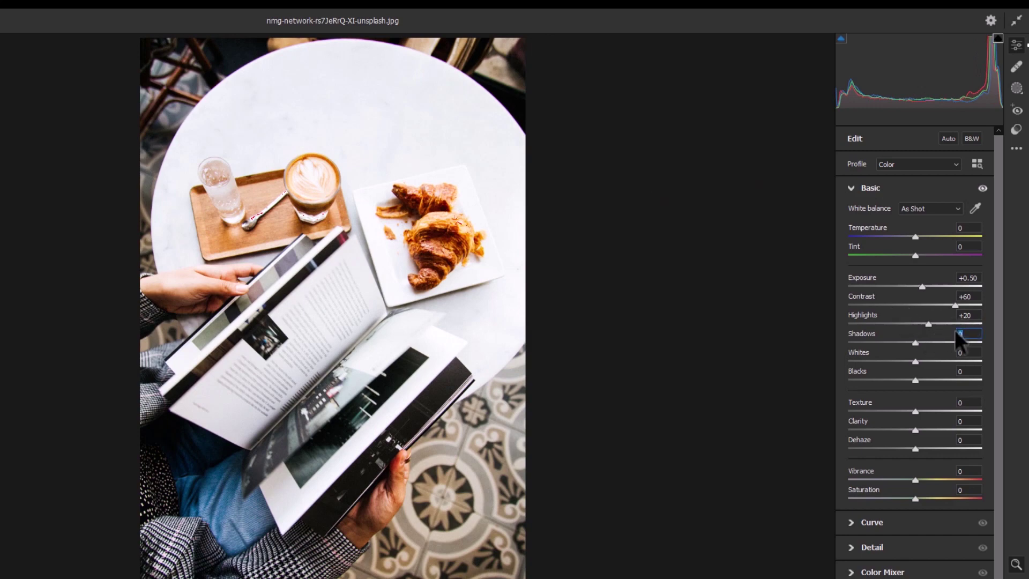
{"action": "type", "text": "-10"}
{"action": "key", "text": "Tab"}
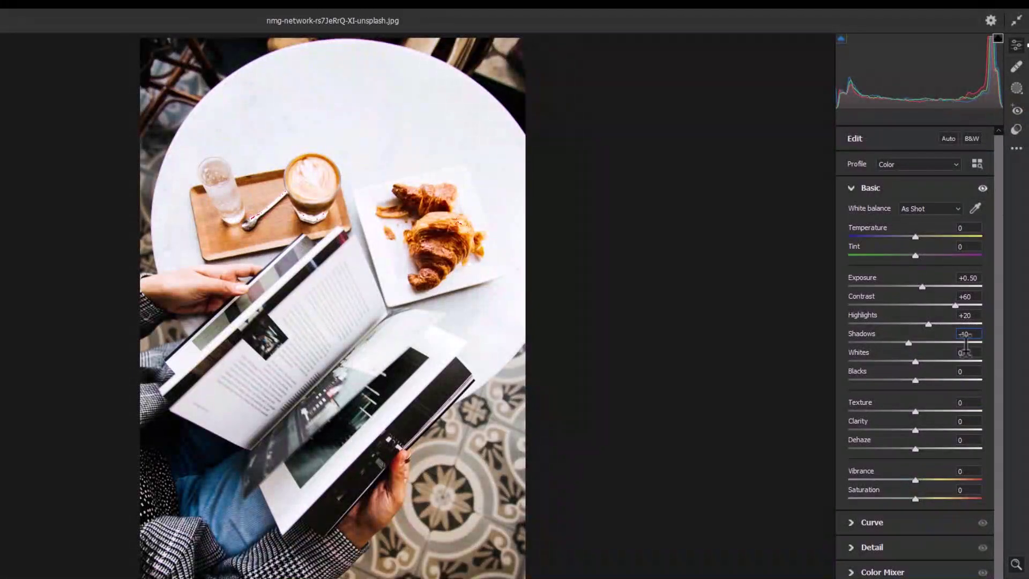
Set Whites -100, Blacks +40, Dehaze +40, then begin lowering Vibrance and Saturation
{"action": "type", "text": "-100"}
{"action": "key", "text": "Return"}
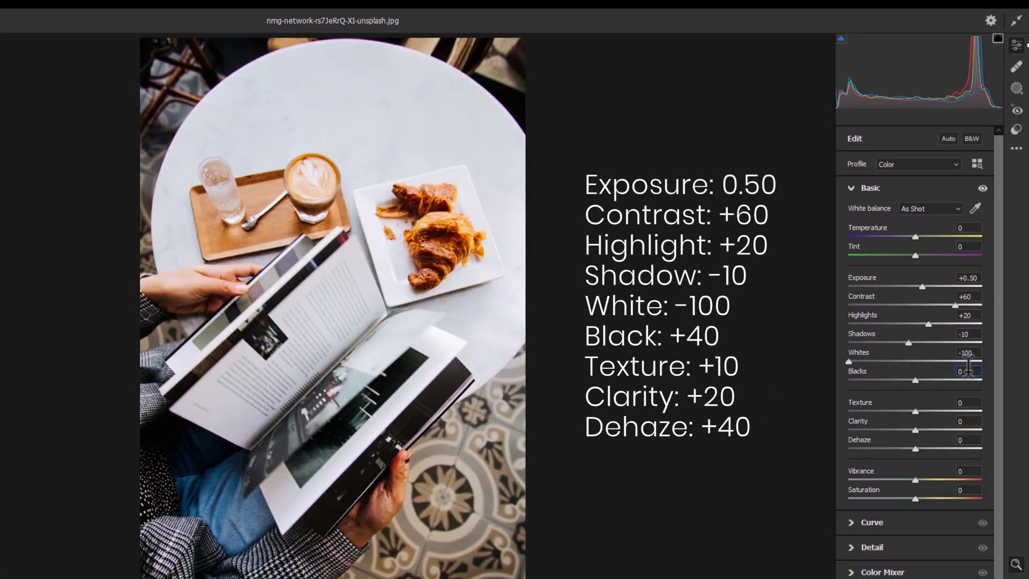
{"action": "type", "text": "40"}
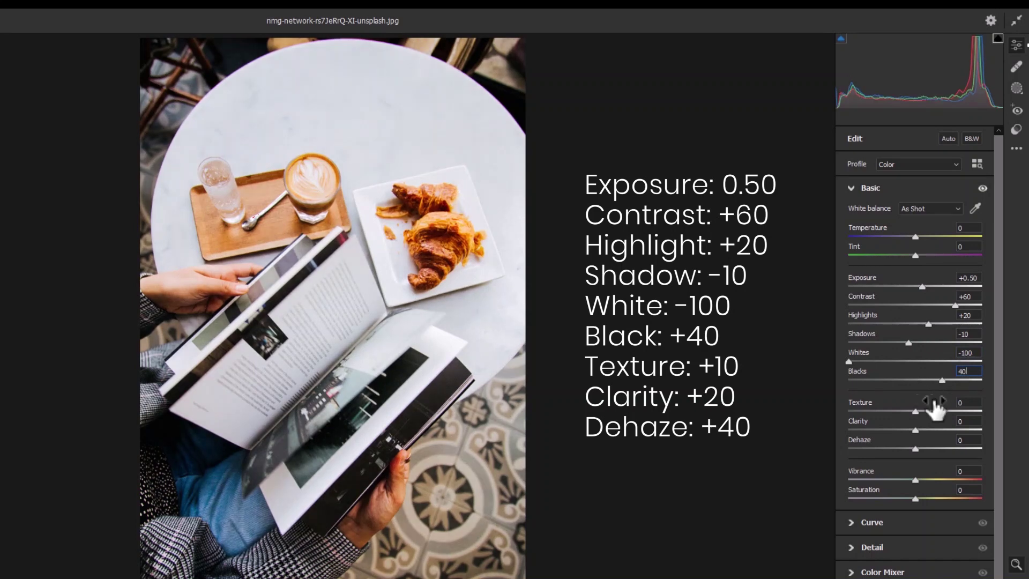
{"action": "key", "text": "Tab"}
{"action": "type", "text": "+1"}
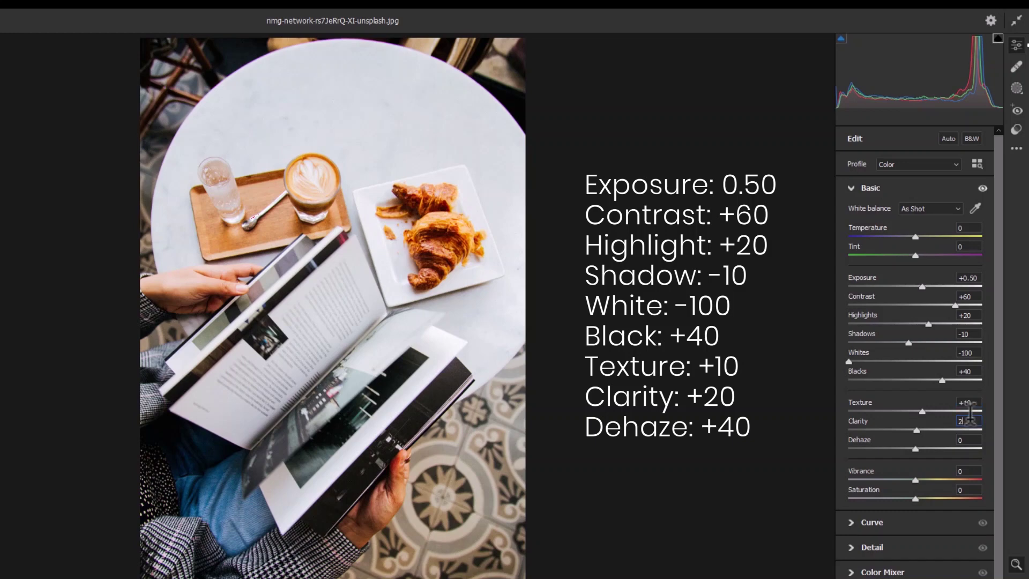
{"action": "type", "text": "0"}
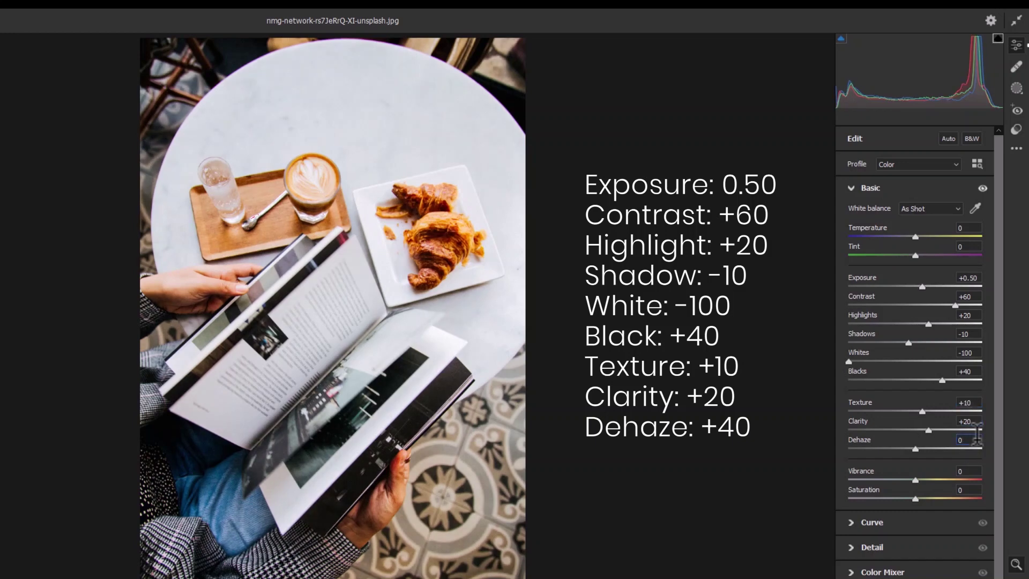
{"action": "type", "text": "40"}
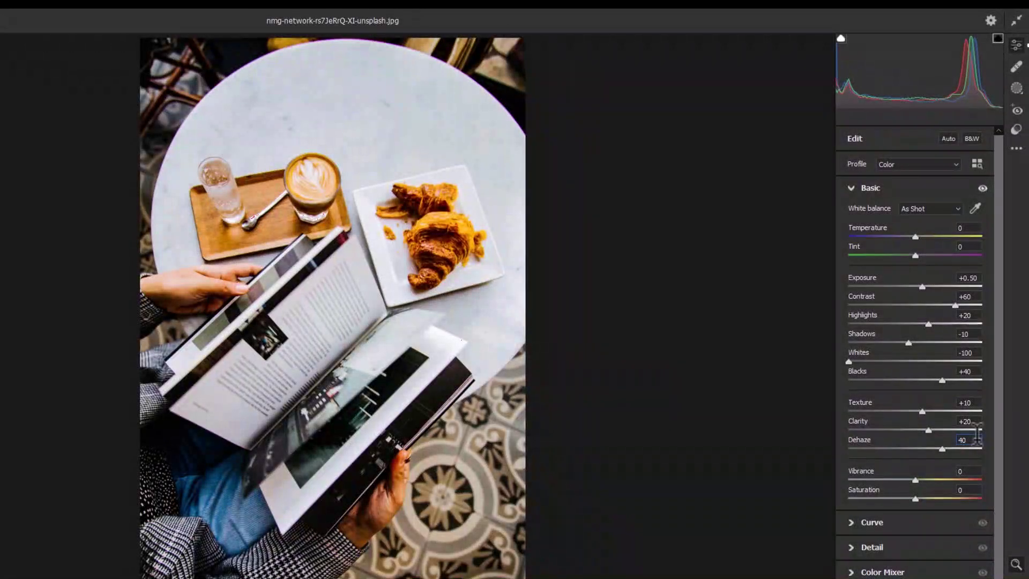
{"action": "left_click", "coordinate": [970, 470]}
{"action": "type", "text": "-2"}
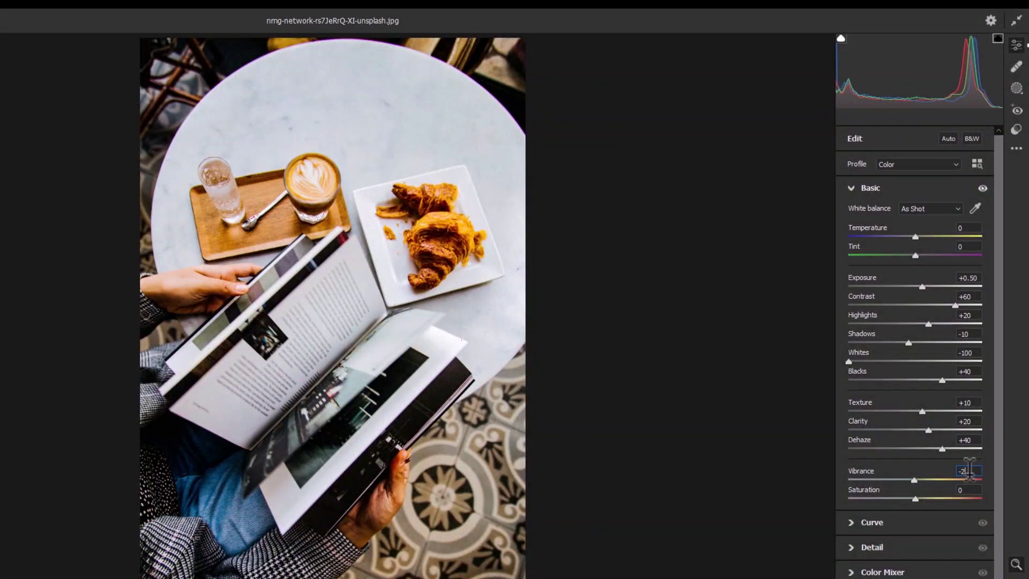
{"action": "type", "text": "5"}
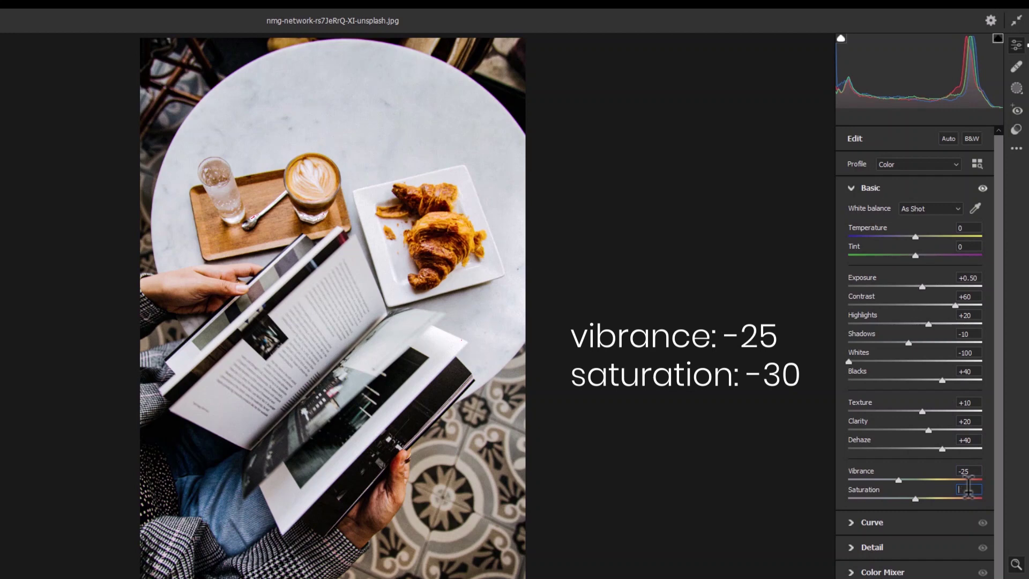
{"action": "type", "text": "0"}
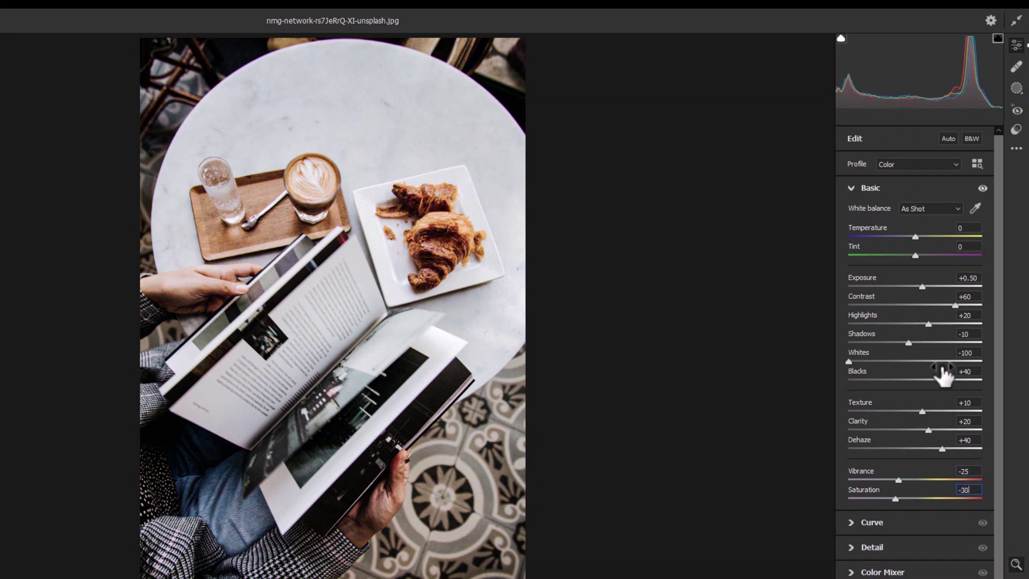
Pull a shadow point and an upper-midtone point below the tone curve diagonal (shadow Input 79 / Output 53)
{"action": "left_click", "coordinate": [849, 188]}
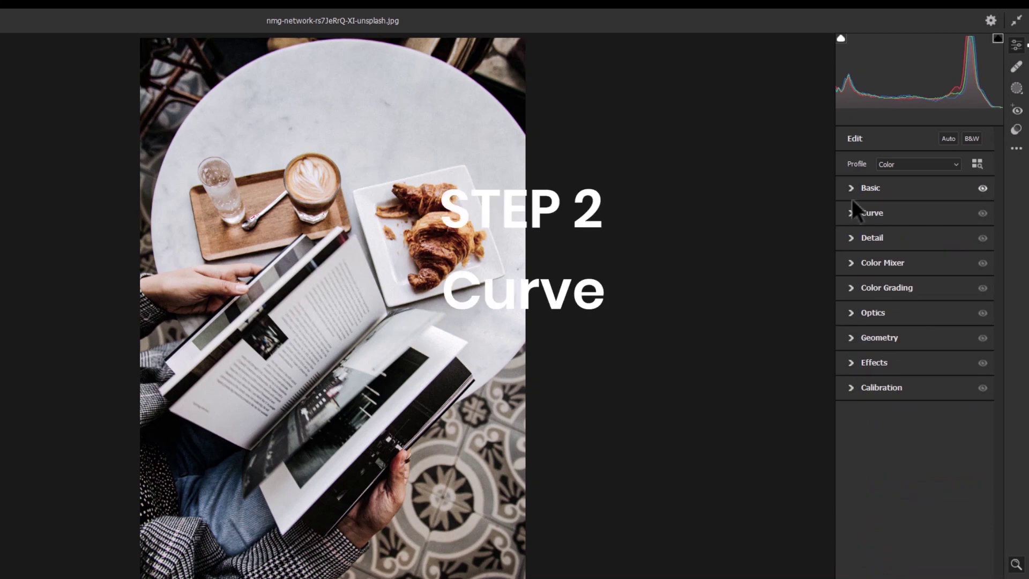
{"action": "left_click", "coordinate": [852, 212]}
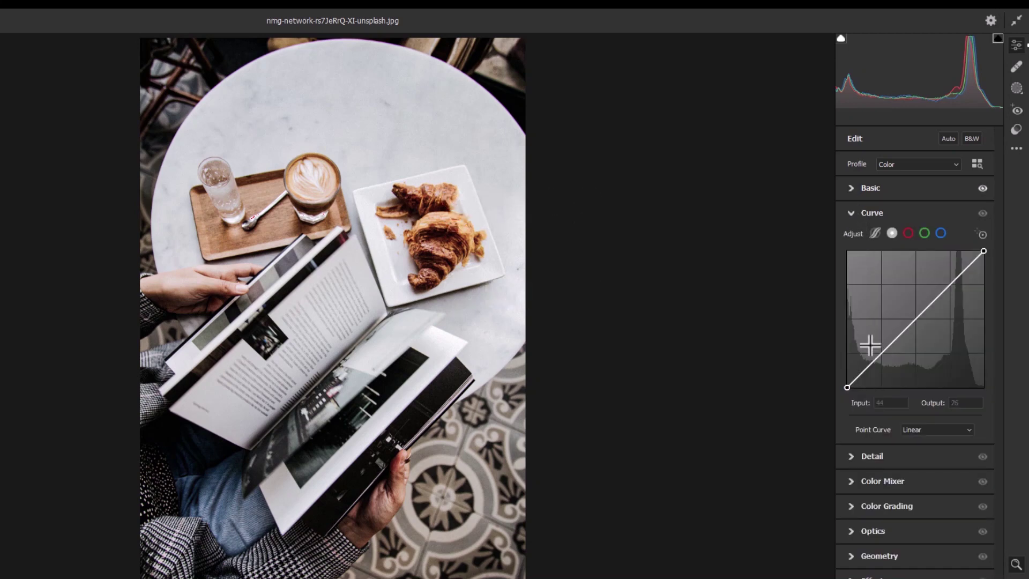
{"action": "left_click_drag", "start_coordinate": [879, 354], "coordinate": [880, 358]}
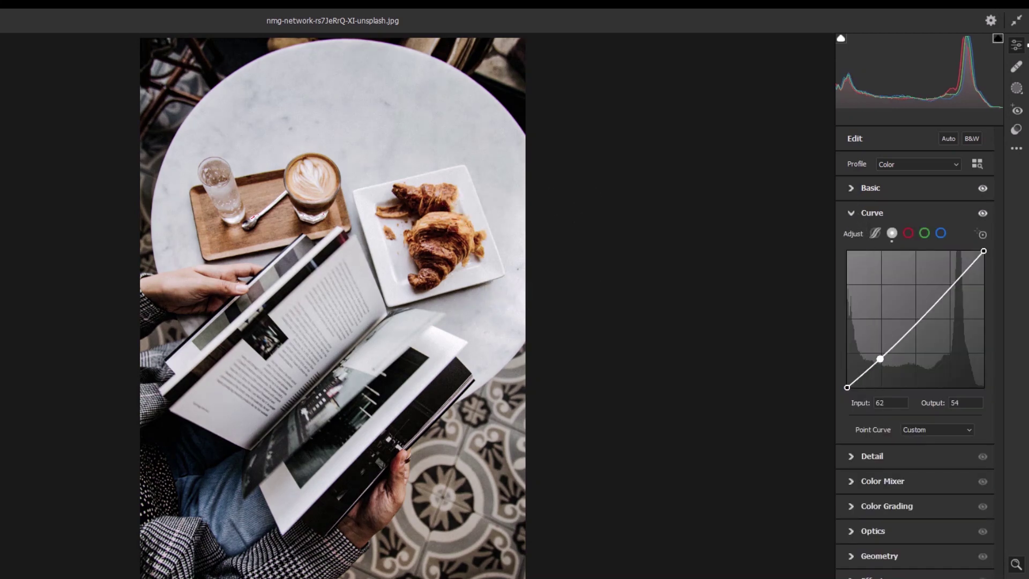
{"action": "left_click", "coordinate": [951, 290]}
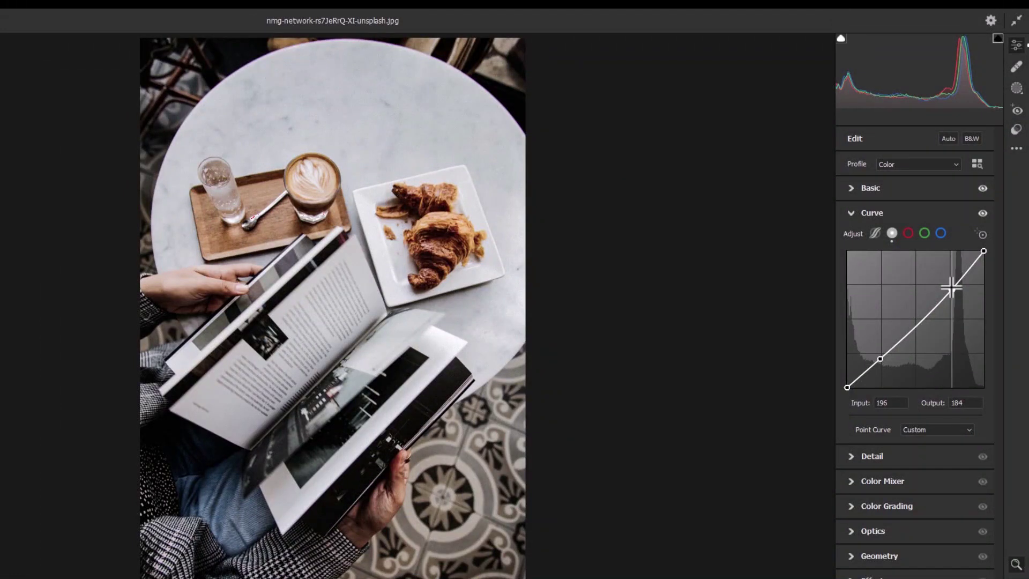
{"action": "left_click_drag", "start_coordinate": [951, 289], "coordinate": [958, 291]}
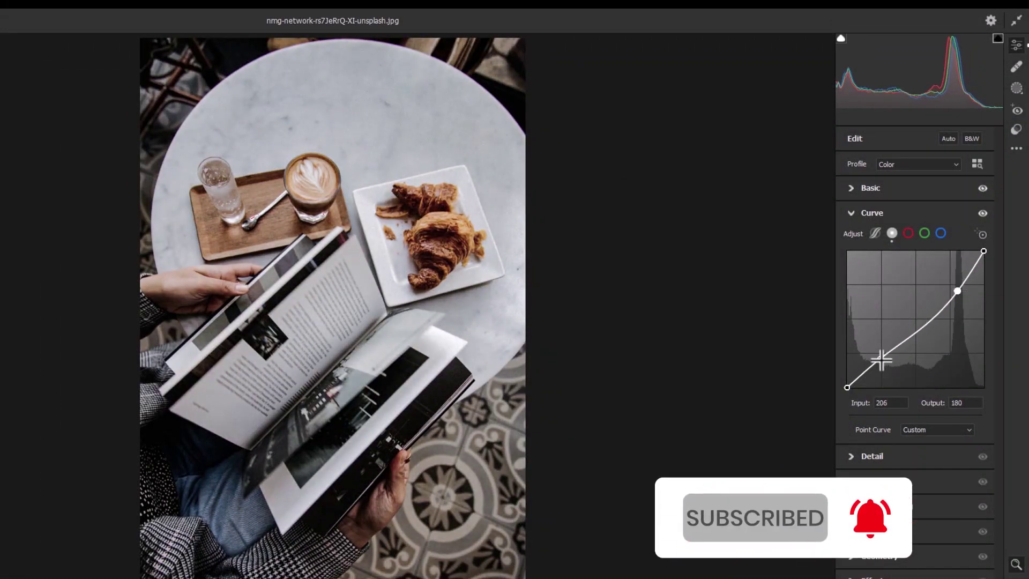
{"action": "left_click_drag", "start_coordinate": [881, 360], "coordinate": [888, 360]}
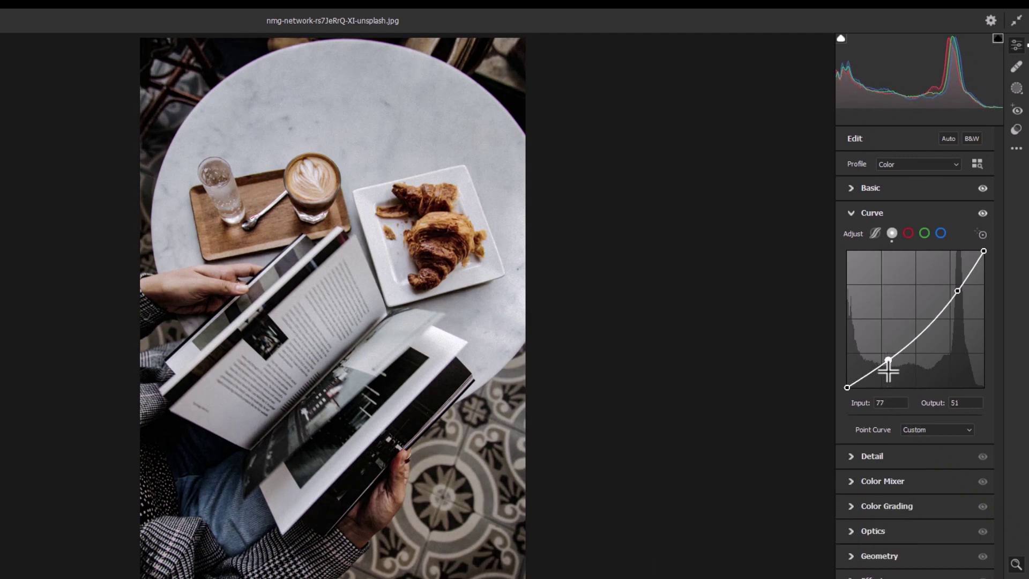
{"action": "left_click_drag", "start_coordinate": [888, 360], "coordinate": [889, 358]}
In Color Mixer, set Red saturation +16, luminance -10 and Orange saturation -10, luminance +10
{"action": "left_click", "coordinate": [854, 213]}
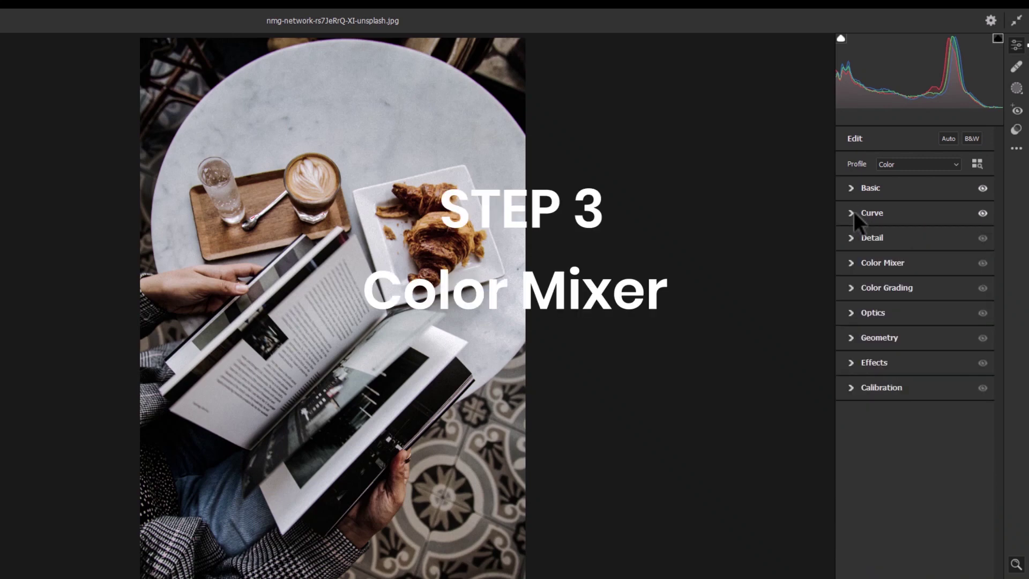
{"action": "left_click", "coordinate": [851, 263]}
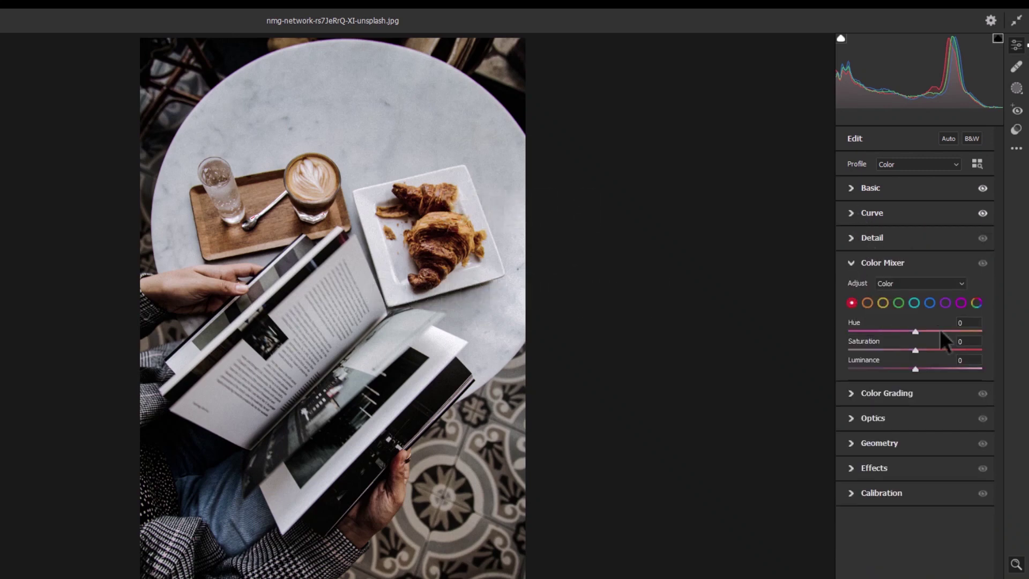
{"action": "left_click", "coordinate": [971, 341]}
{"action": "type", "text": "16"}
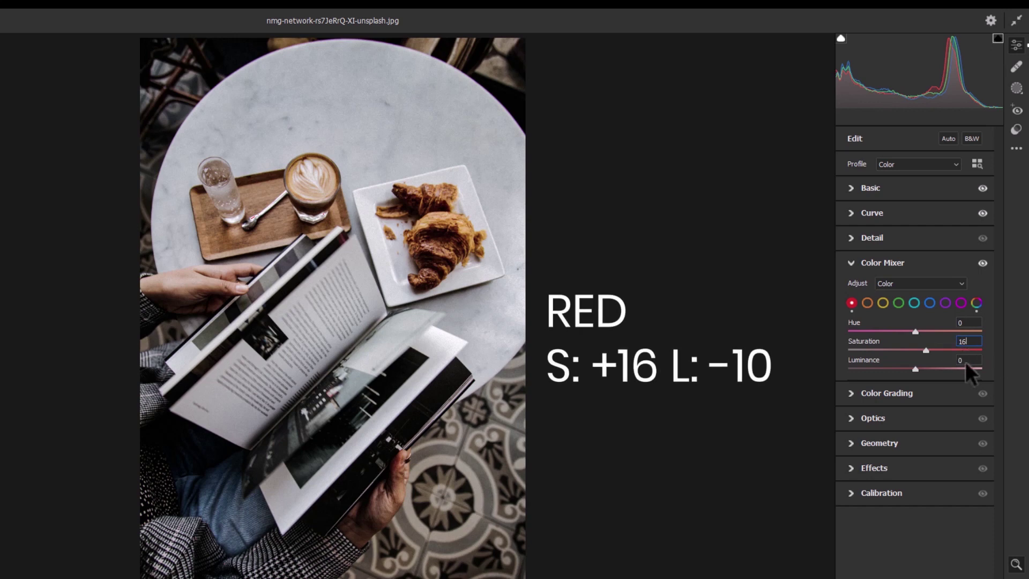
{"action": "type", "text": "10"}
{"action": "key", "text": "Return"}
{"action": "left_click", "coordinate": [867, 303]}
{"action": "left_click", "coordinate": [944, 346]}
{"action": "type", "text": "-10"}
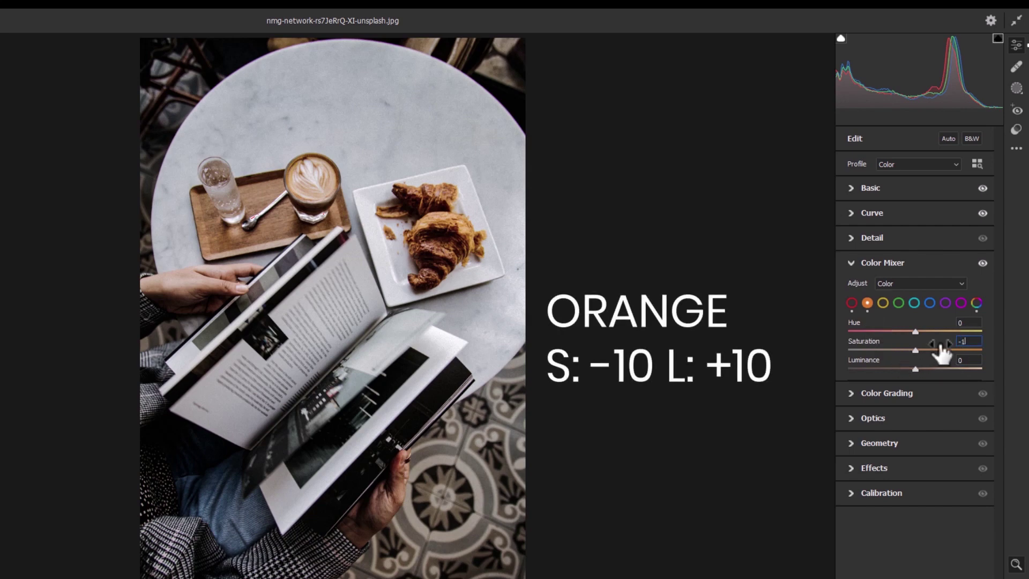
{"action": "left_click", "coordinate": [965, 358]}
{"action": "type", "text": "10"}
{"action": "key", "text": "Return"}
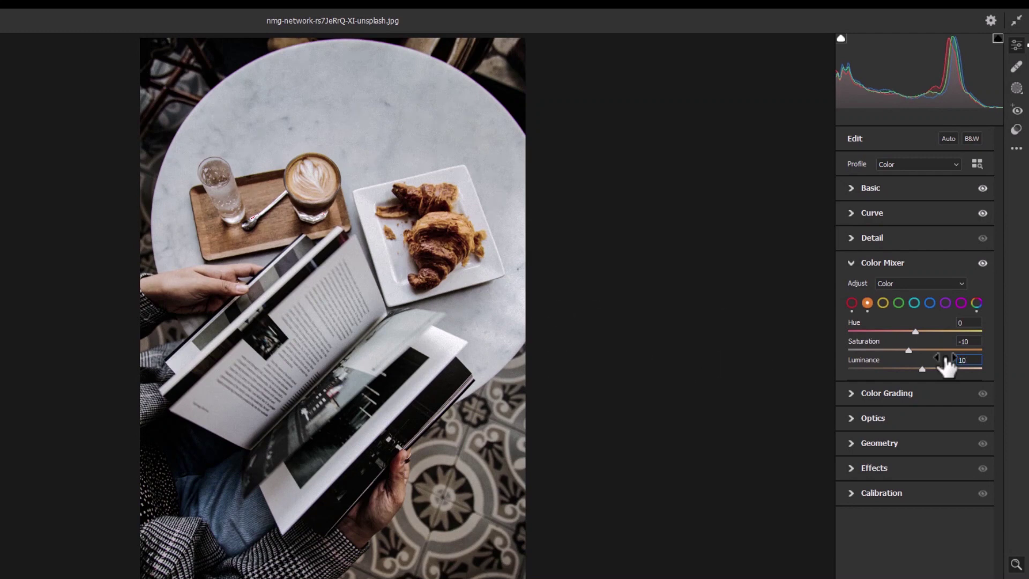
Set Yellow hue -100 saturation -100, Green saturation -100, Aqua hue +100 saturation -100
{"action": "left_click", "coordinate": [884, 304]}
{"action": "left_click_drag", "start_coordinate": [915, 331], "coordinate": [834, 332]}
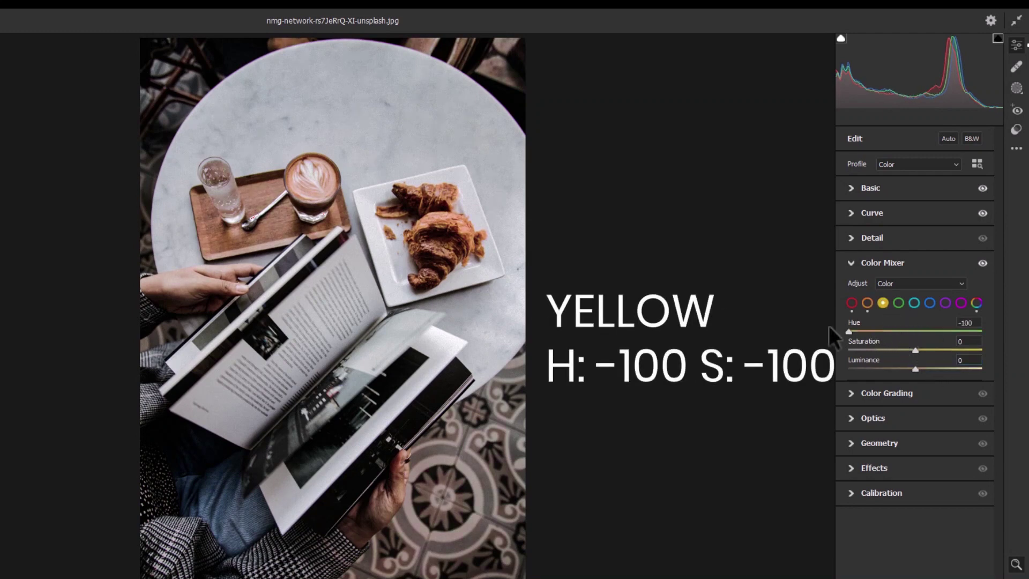
{"action": "left_click_drag", "start_coordinate": [916, 349], "coordinate": [840, 353]}
{"action": "left_click", "coordinate": [899, 304]}
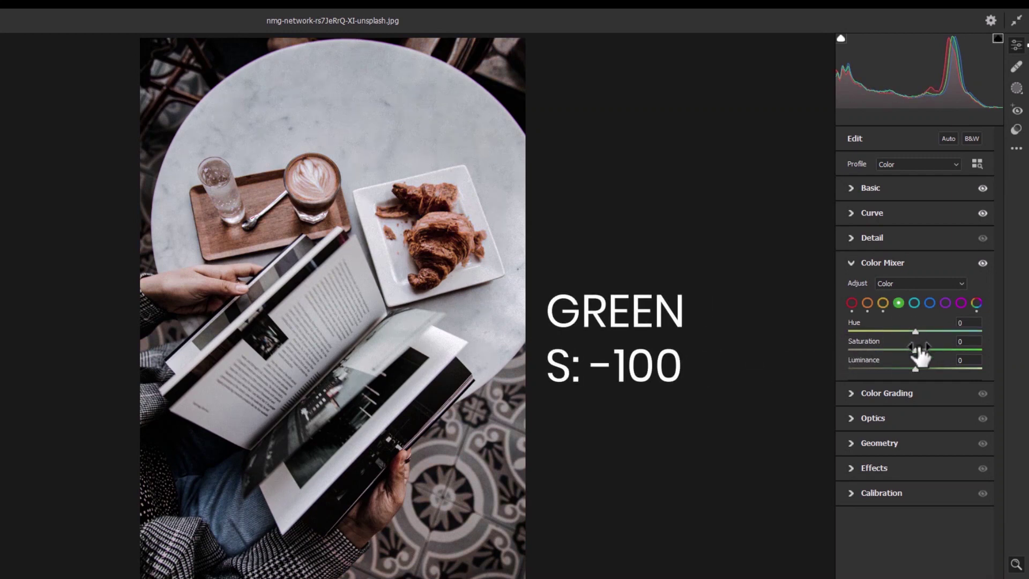
{"action": "left_click_drag", "start_coordinate": [915, 350], "coordinate": [846, 354]}
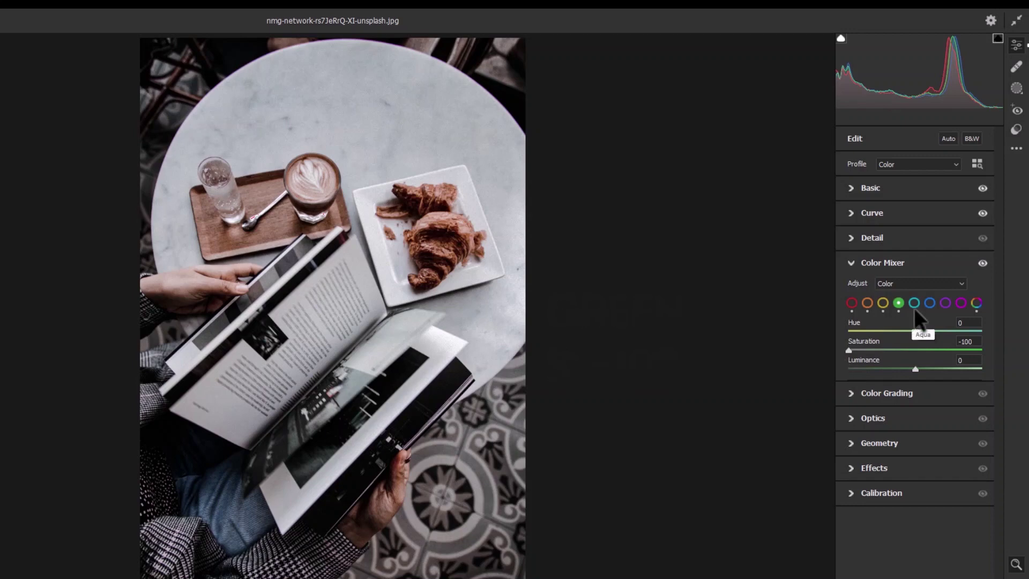
{"action": "left_click_drag", "start_coordinate": [915, 332], "coordinate": [996, 334]}
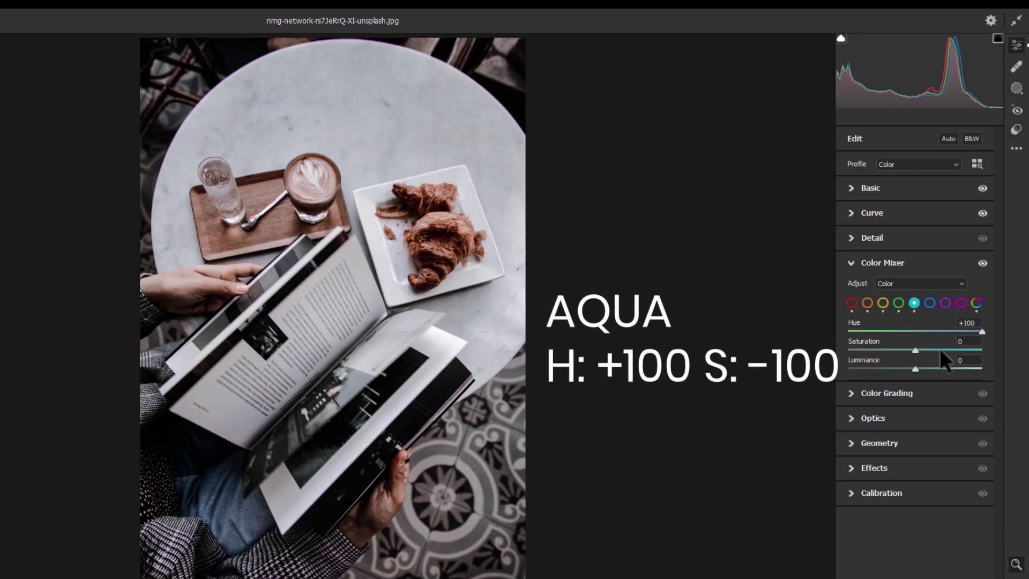
{"action": "left_click_drag", "start_coordinate": [917, 350], "coordinate": [843, 354]}
Drop Blue, Purple and Magenta saturation to -100
{"action": "left_click", "coordinate": [931, 304]}
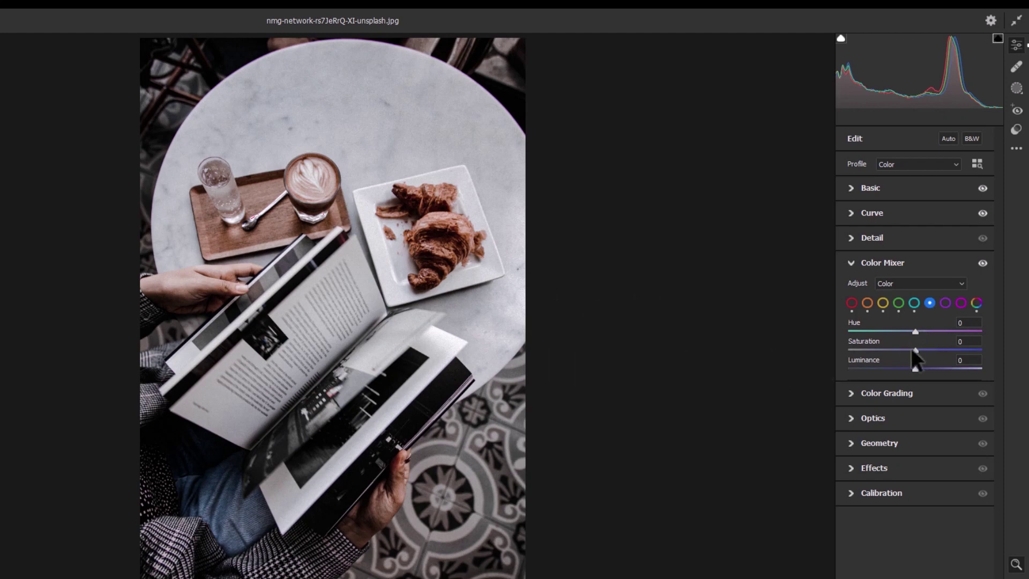
{"action": "left_click_drag", "start_coordinate": [913, 352], "coordinate": [845, 354]}
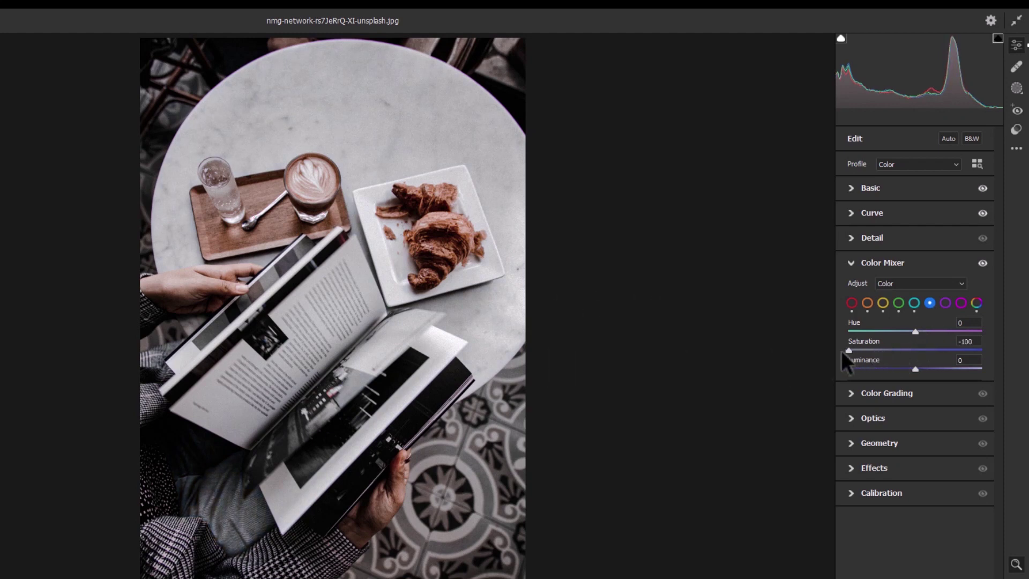
{"action": "left_click", "coordinate": [946, 304]}
{"action": "left_click_drag", "start_coordinate": [917, 350], "coordinate": [842, 352]}
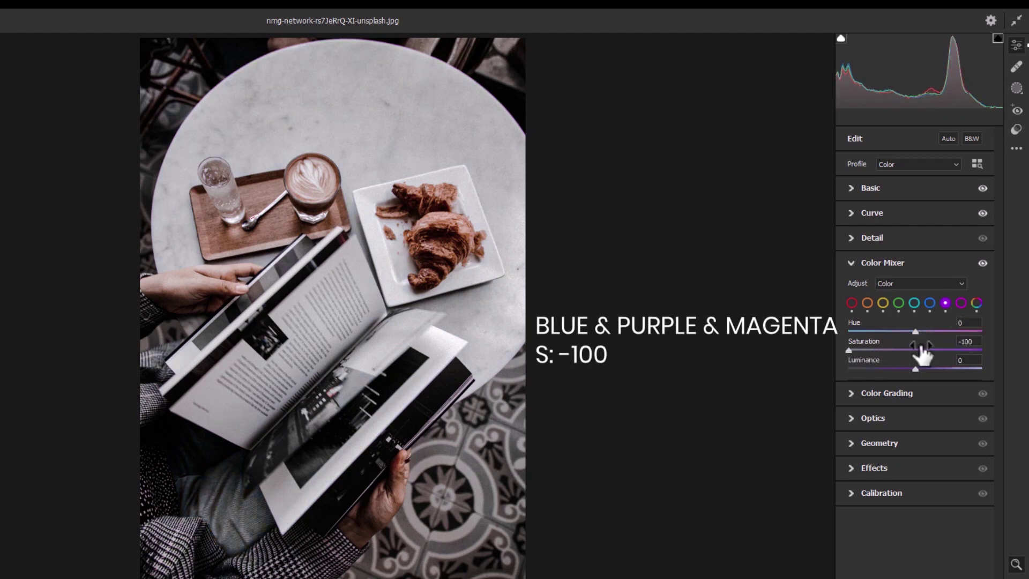
{"action": "left_click", "coordinate": [960, 304]}
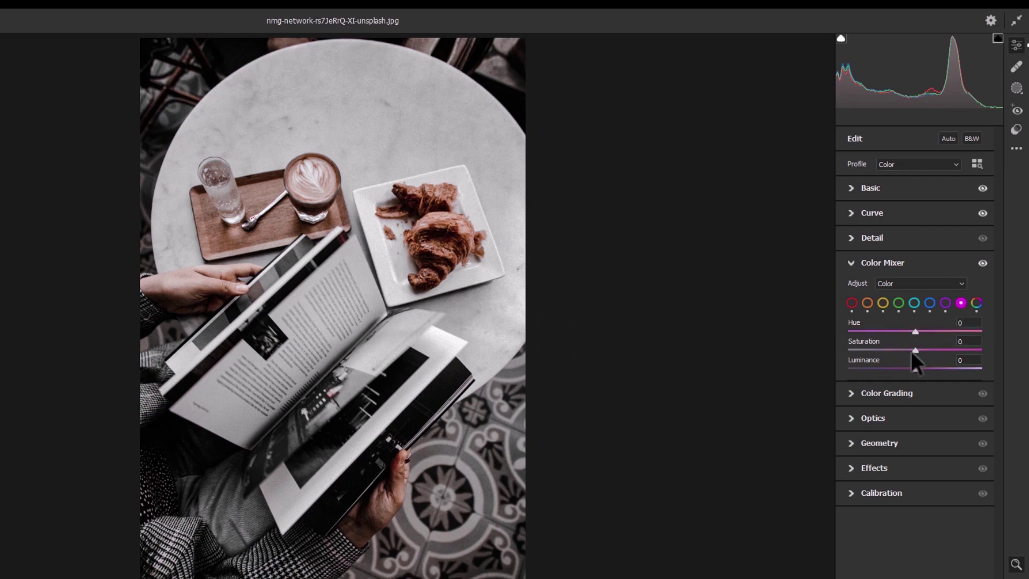
{"action": "left_click_drag", "start_coordinate": [915, 351], "coordinate": [834, 367]}
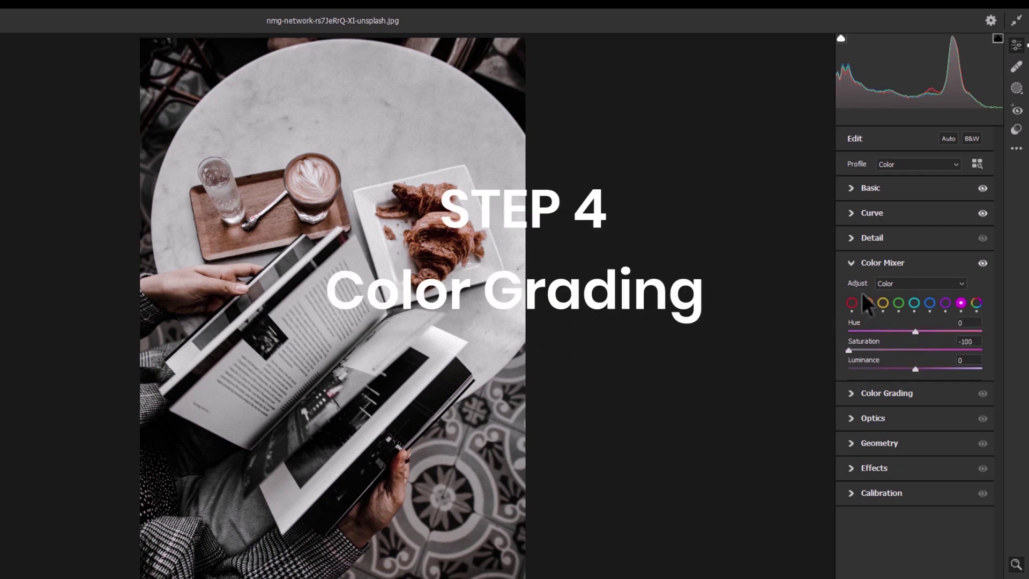
In Color Grading, tint the Shadows with Hue 220 and Saturation 10
{"action": "left_click", "coordinate": [851, 264]}
{"action": "left_click", "coordinate": [848, 288]}
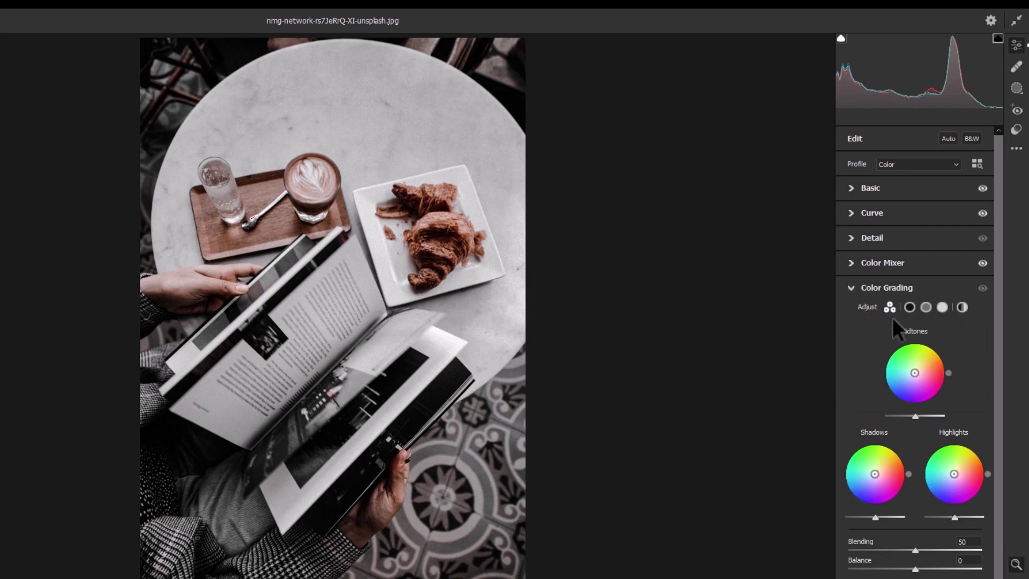
{"action": "left_click", "coordinate": [909, 307]}
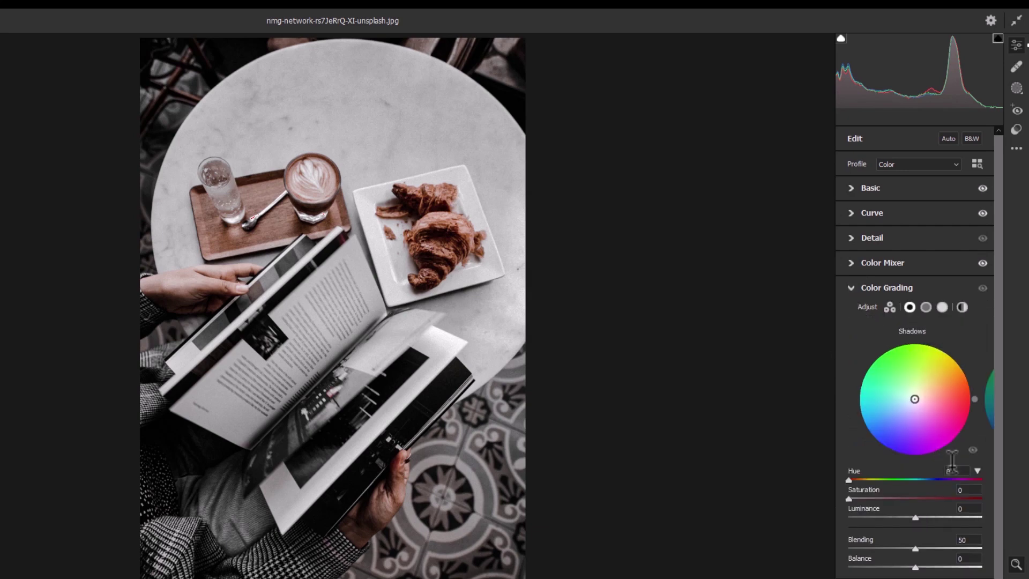
{"action": "left_click", "coordinate": [948, 471]}
{"action": "type", "text": "220"}
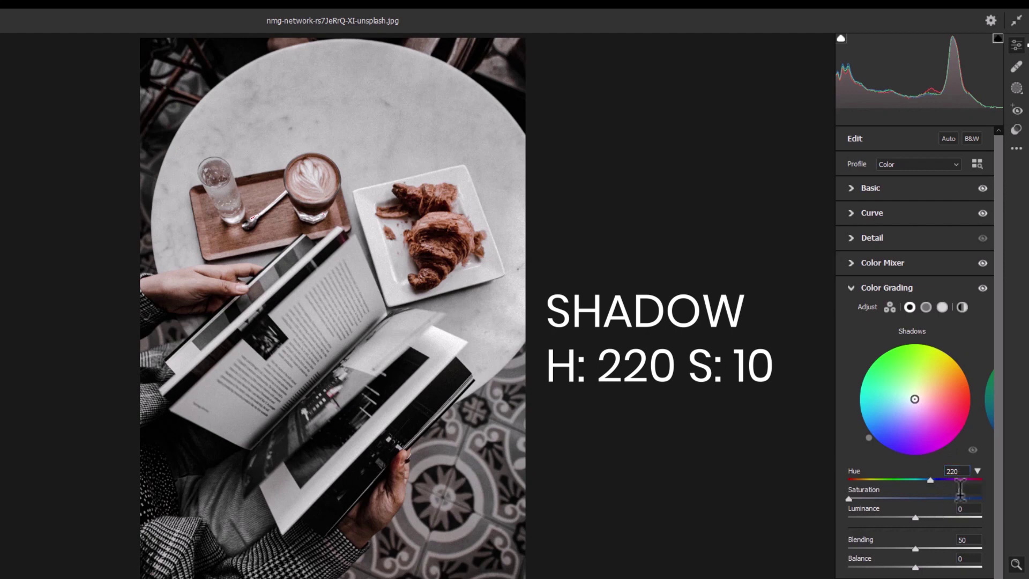
{"action": "left_click", "coordinate": [960, 489]}
{"action": "type", "text": "10"}
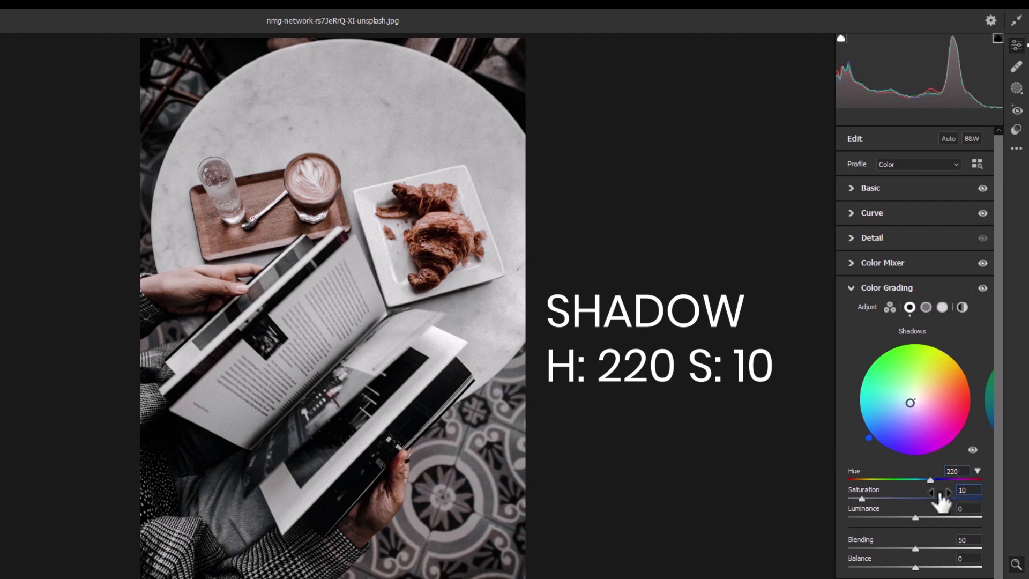
Tint the Highlights with Hue 210 and Saturation 7
{"action": "left_click", "coordinate": [942, 306]}
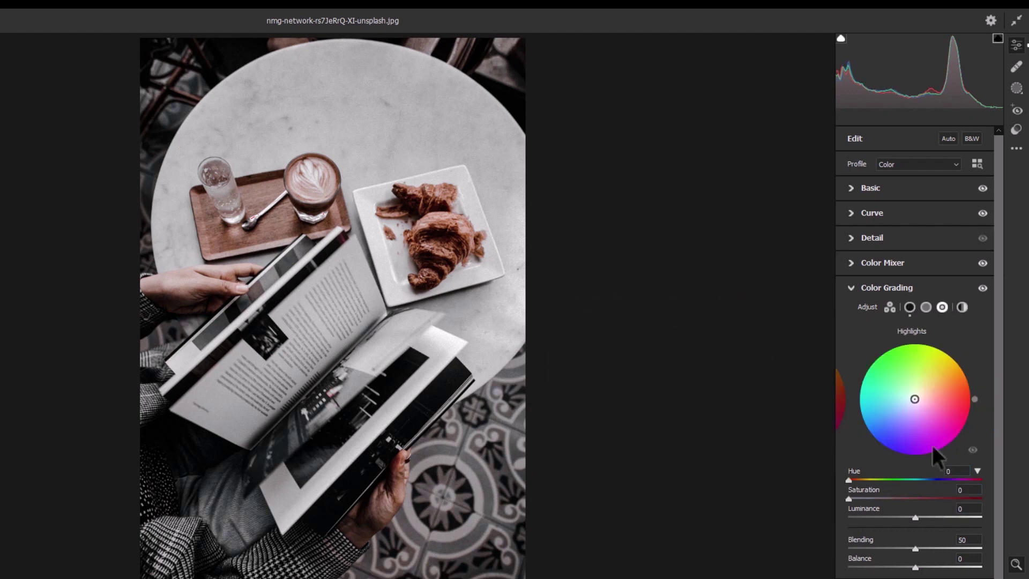
{"action": "type", "text": "210"}
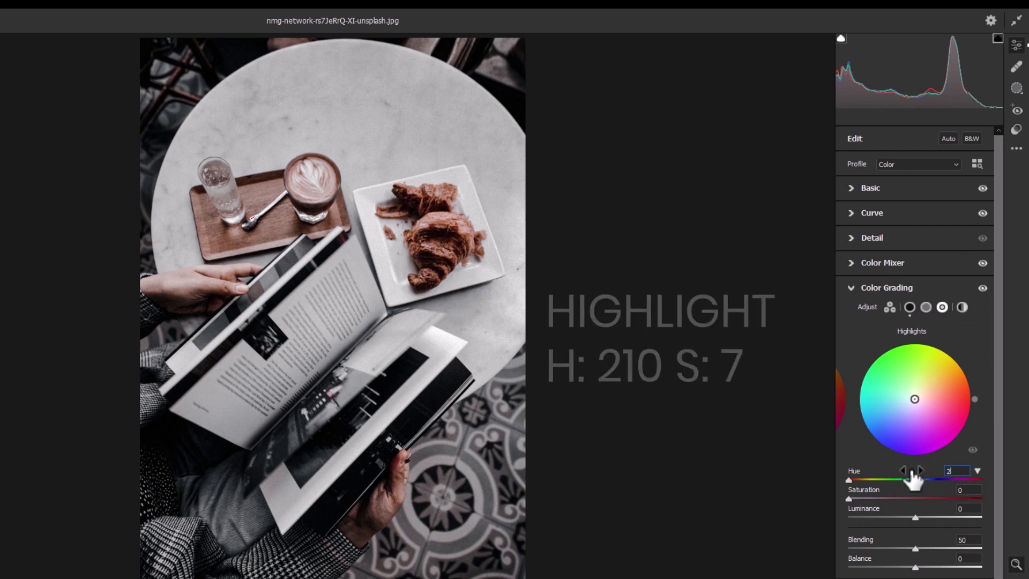
{"action": "left_click", "coordinate": [968, 491]}
{"action": "type", "text": "7"}
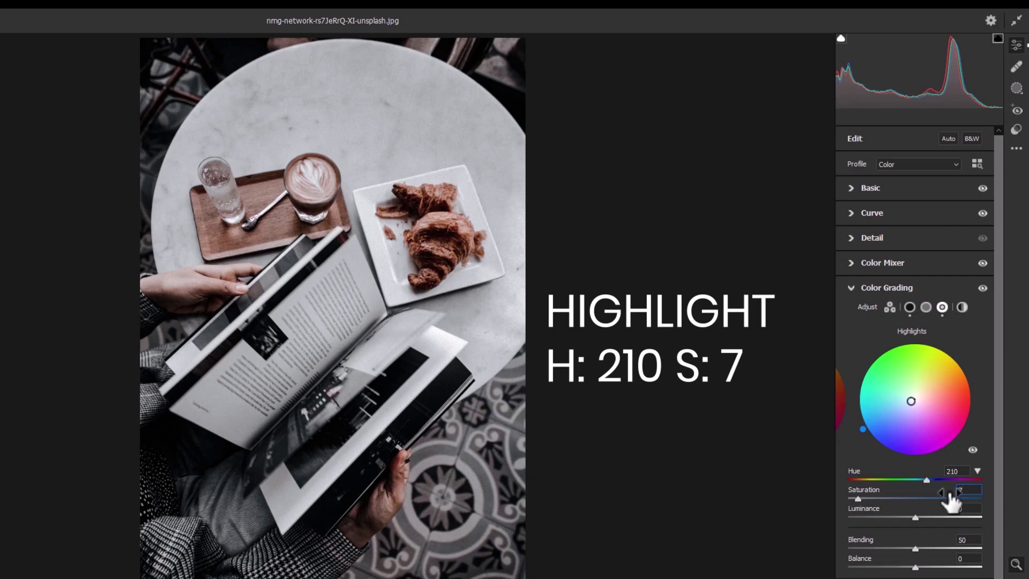
Set Calibration Blue Primary Saturation to +15
{"action": "left_click", "coordinate": [851, 290]}
{"action": "left_click", "coordinate": [854, 388]}
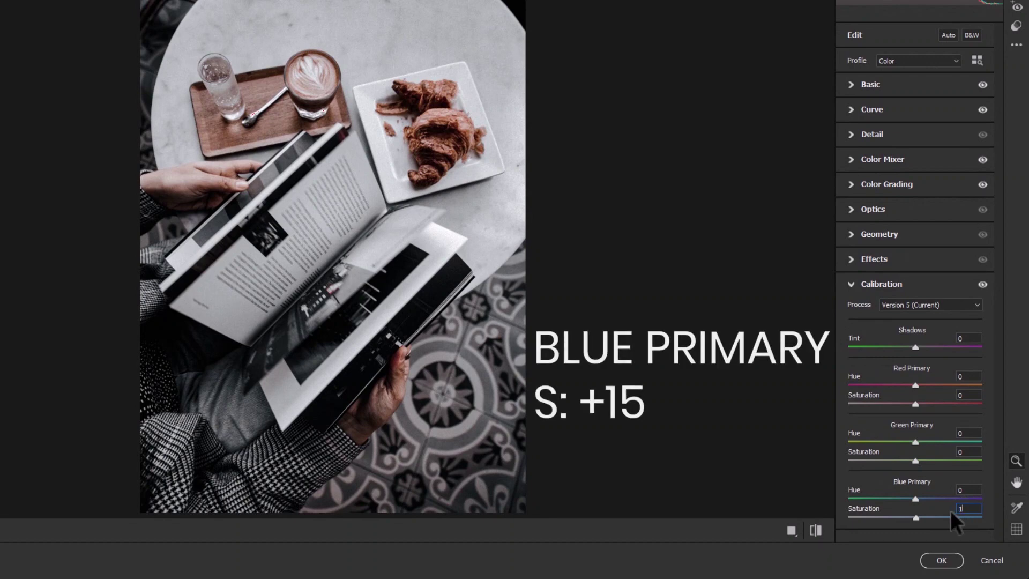
{"action": "type", "text": "15"}
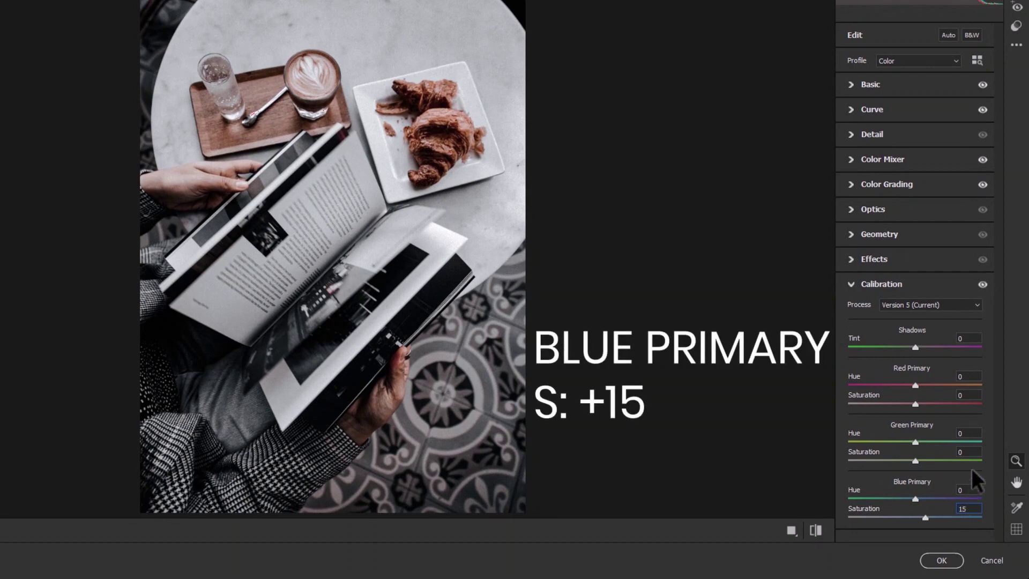
Set Detail Noise Reduction to 20, then collapse the Detail section
{"action": "left_click", "coordinate": [857, 282]}
{"action": "left_click", "coordinate": [850, 134]}
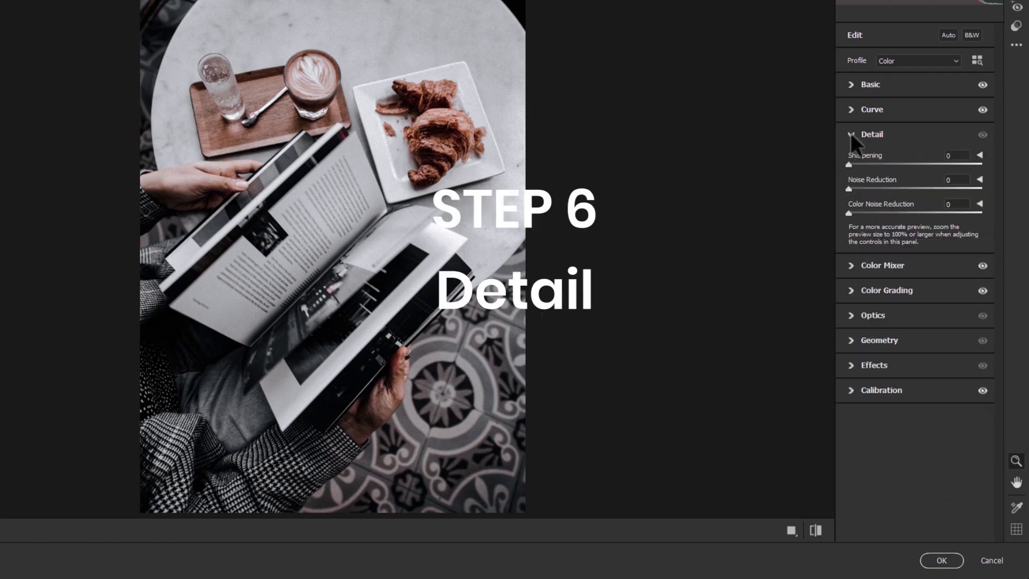
{"action": "left_click", "coordinate": [959, 178]}
{"action": "type", "text": "20"}
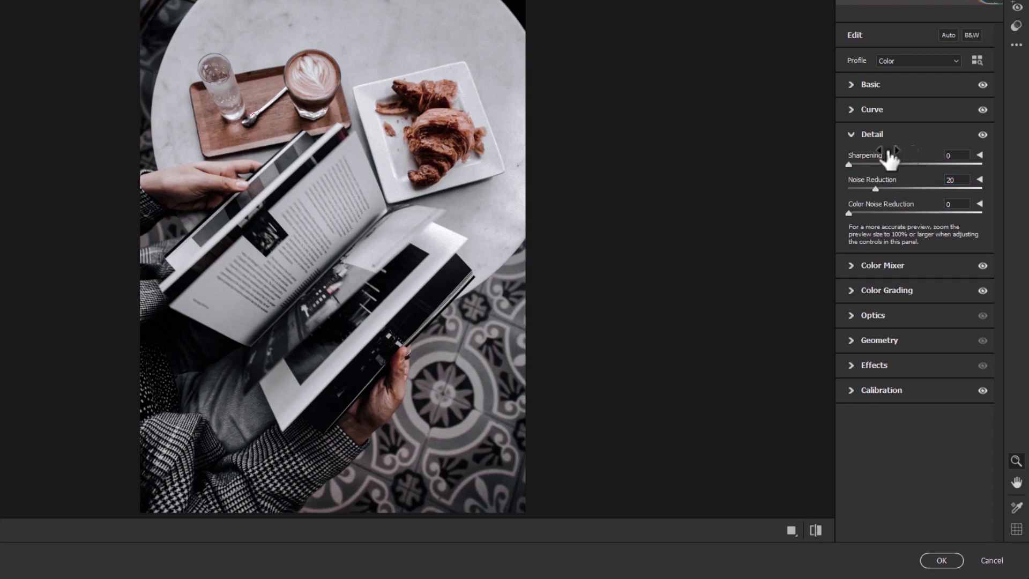
{"action": "left_click", "coordinate": [851, 134]}
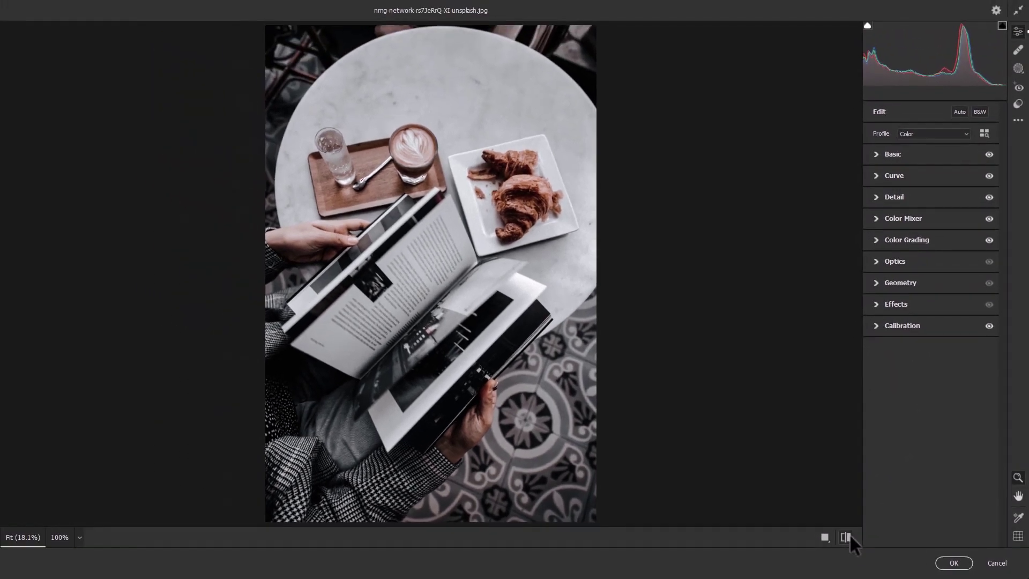
Compare the original and graded café photo using the Before/After views
{"action": "left_click", "coordinate": [848, 537]}
{"action": "left_click", "coordinate": [846, 537]}
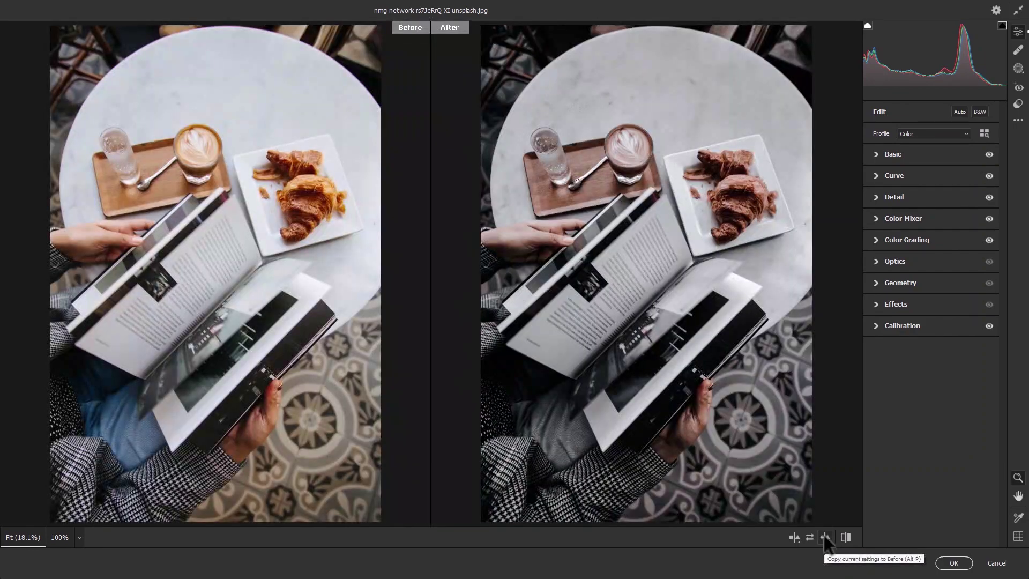
{"action": "left_click", "coordinate": [846, 537]}
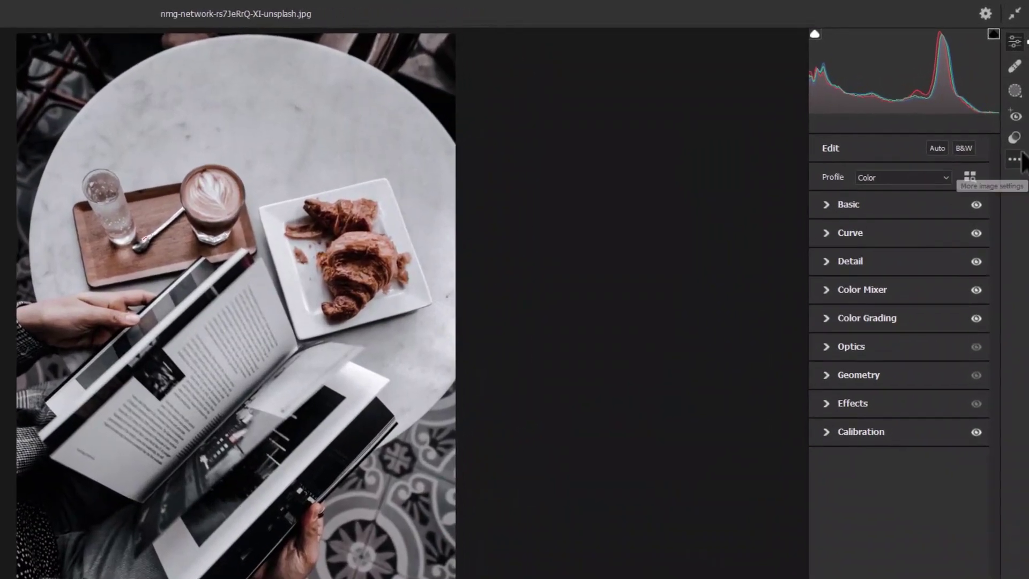
Save the grade as a preset named 'BLVCK PARIS' and apply the filter to the photo
{"action": "left_click", "coordinate": [1018, 120]}
{"action": "left_click", "coordinate": [955, 253]}
{"action": "type", "text": "BLVCK PARIS"}
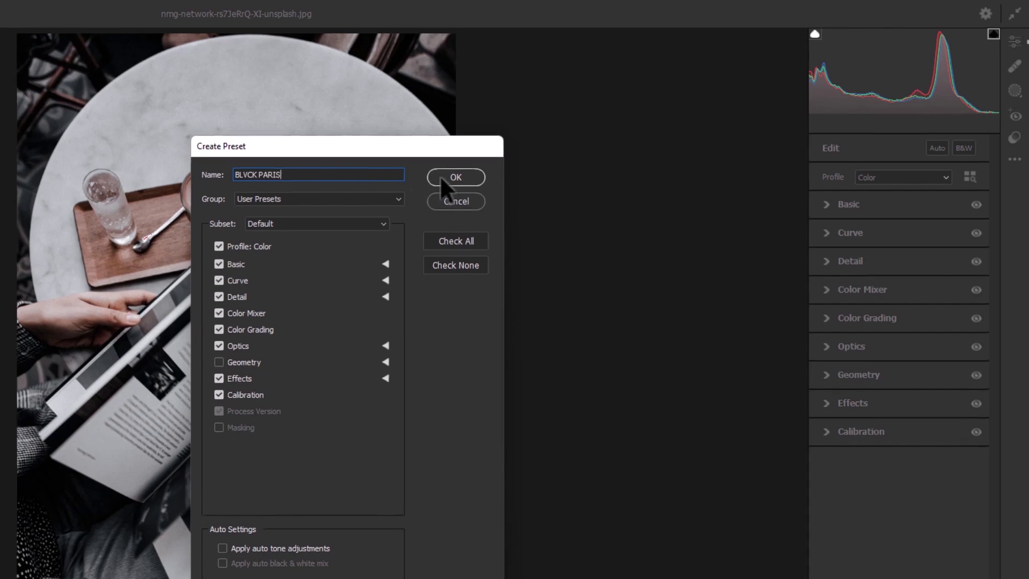
{"action": "left_click", "coordinate": [441, 178]}
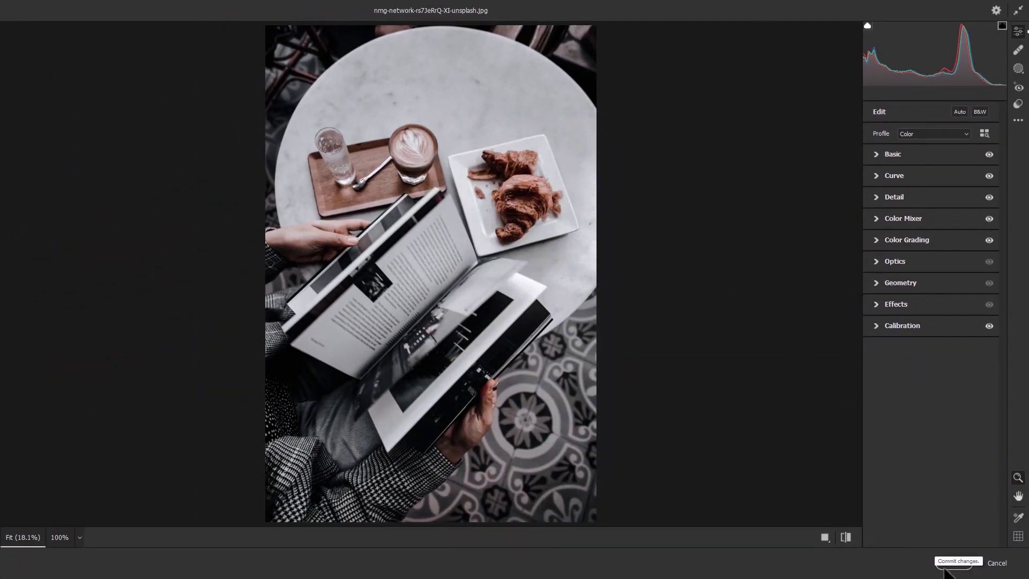
{"action": "left_click", "coordinate": [944, 561]}
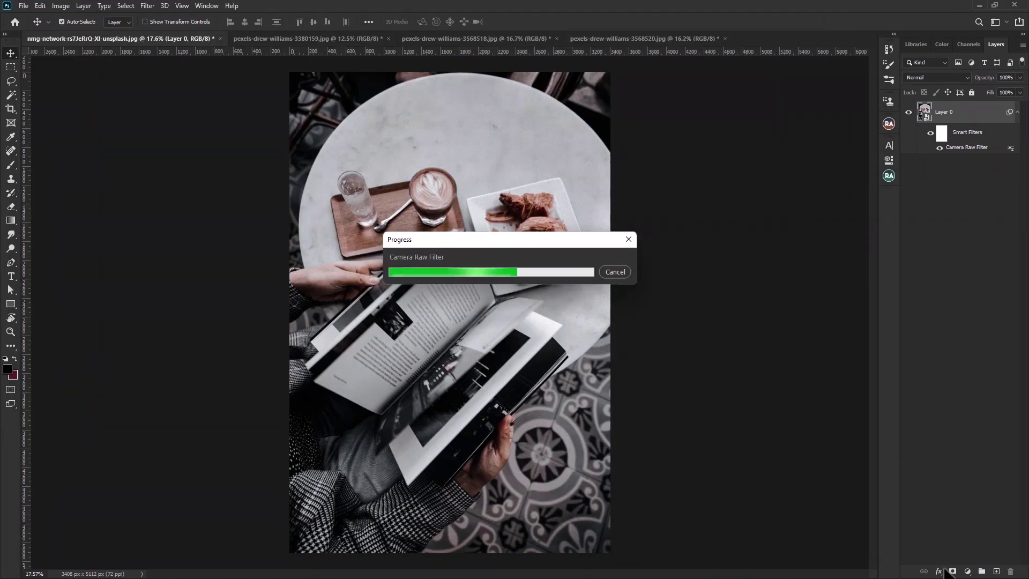
Convert the watch photo's Background layer to a smart object and open Camera Raw Filter
{"action": "left_click", "coordinate": [348, 37]}
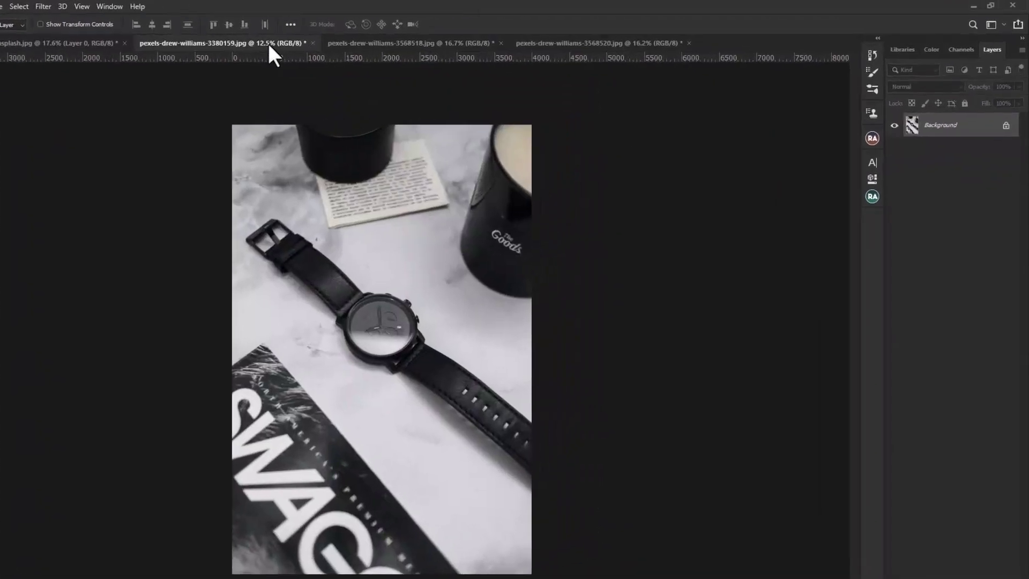
{"action": "right_click", "coordinate": [962, 171]}
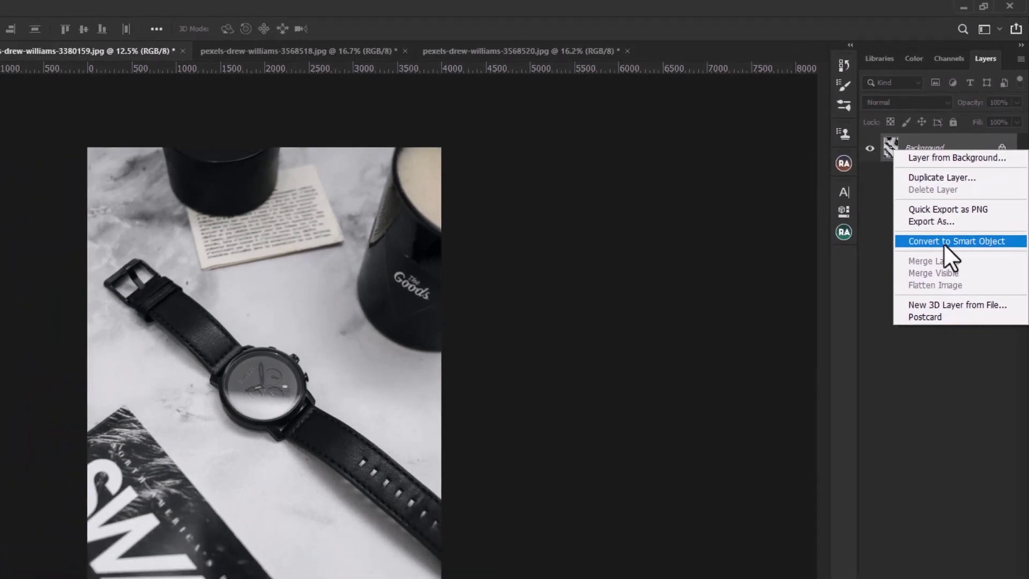
{"action": "left_click", "coordinate": [942, 256]}
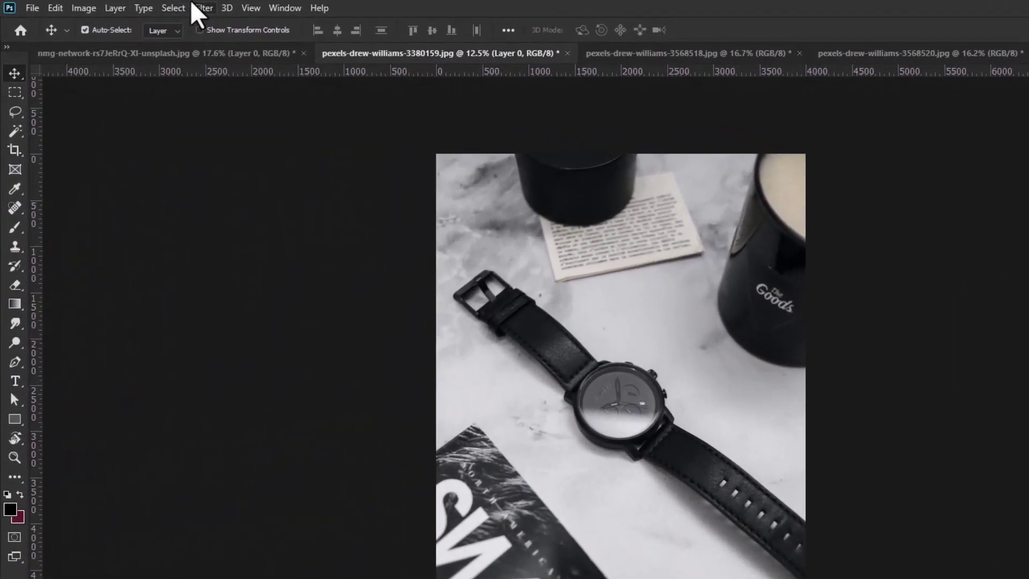
{"action": "left_click", "coordinate": [191, 2]}
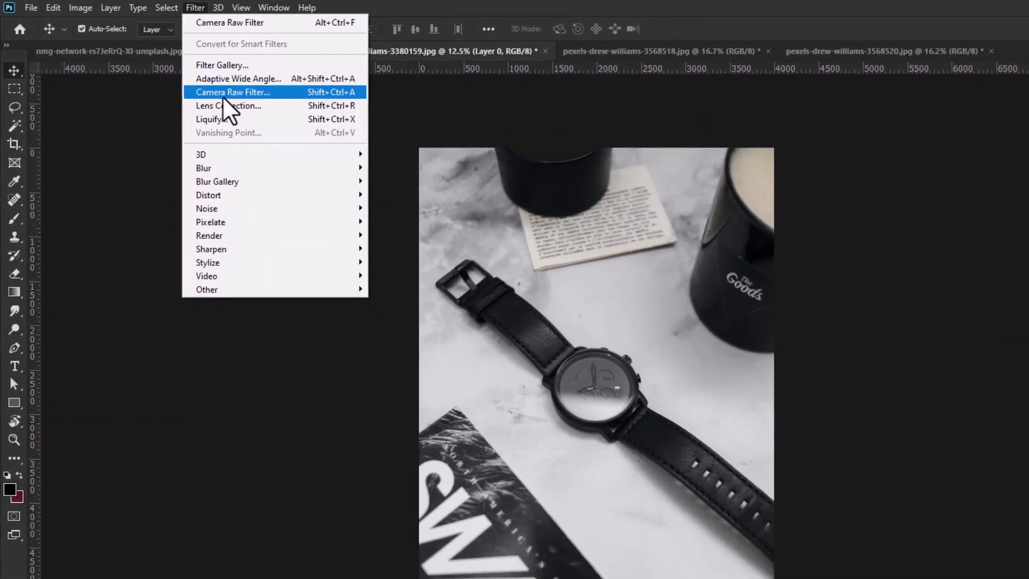
{"action": "left_click", "coordinate": [223, 96]}
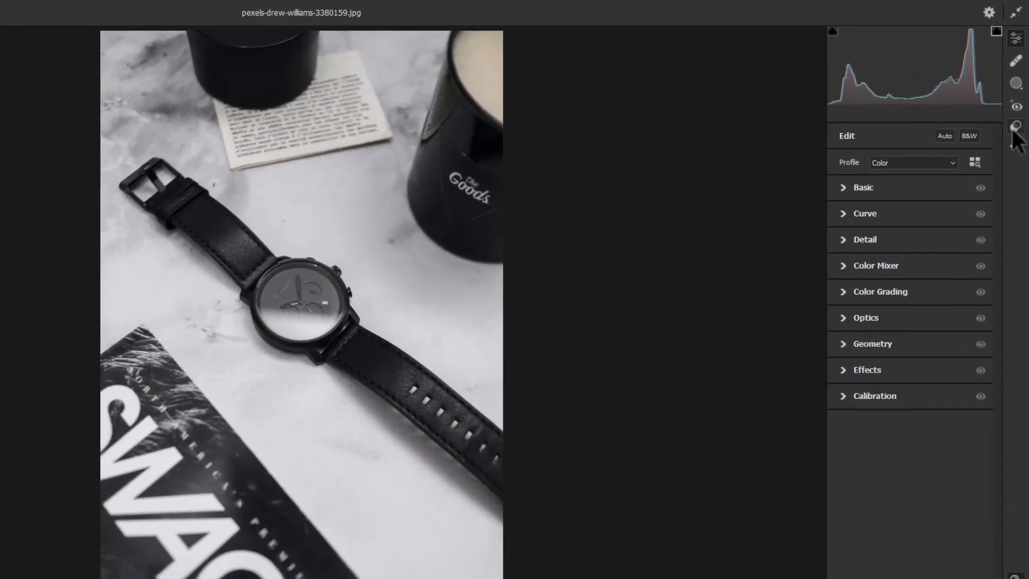
Apply the BLVCK PARIS preset to the watch photo and commit the filter
{"action": "left_click", "coordinate": [1015, 128]}
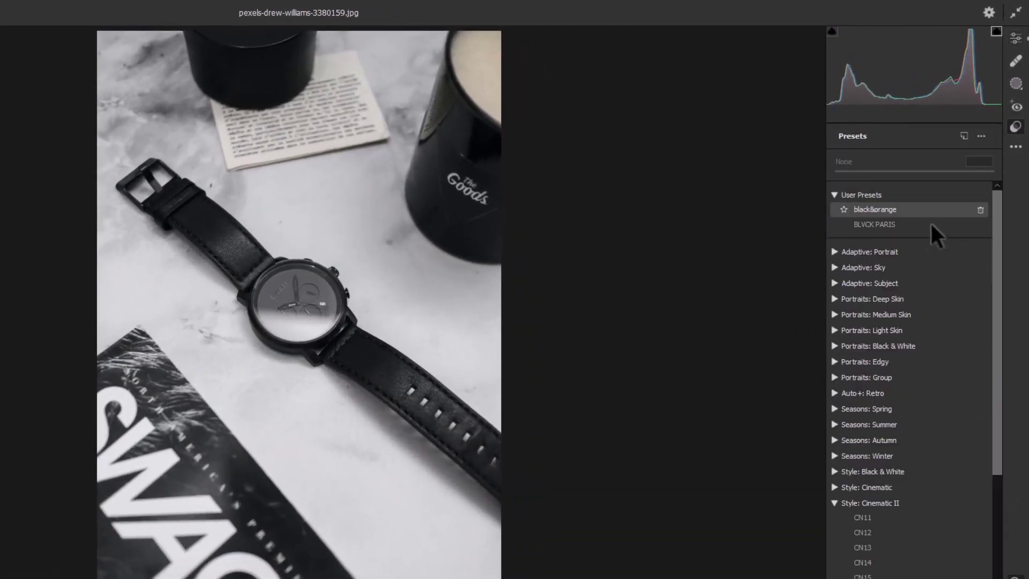
{"action": "left_click", "coordinate": [902, 225]}
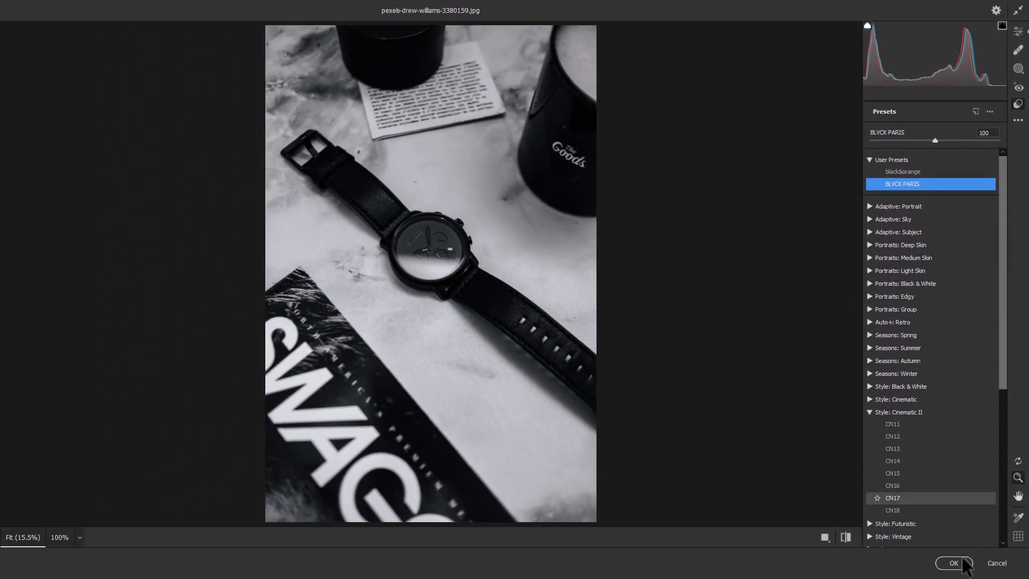
{"action": "left_click", "coordinate": [963, 561]}
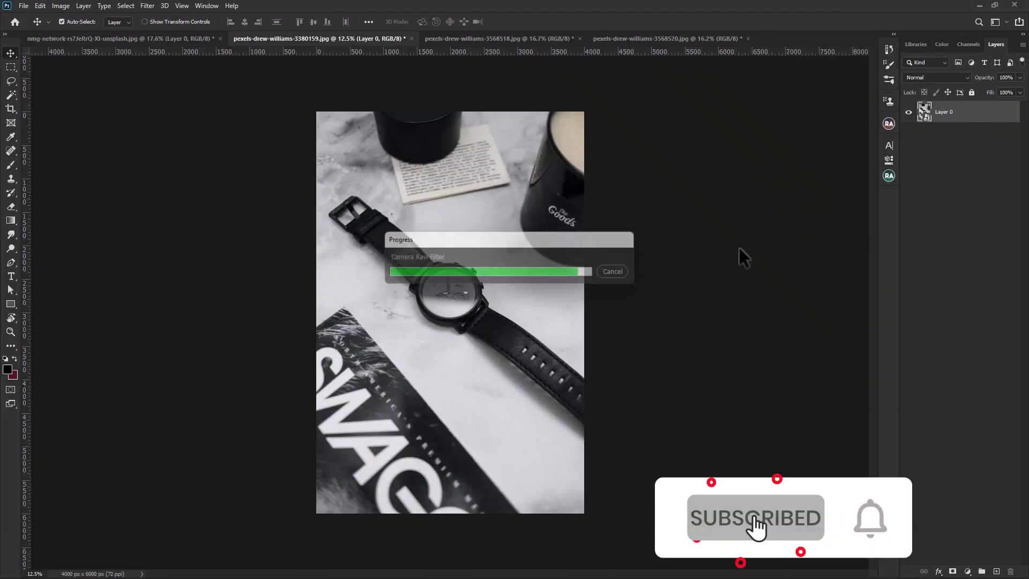
Convert the headphones photo's Background layer to a smart object and open Camera Raw Filter
{"action": "left_click", "coordinate": [462, 51]}
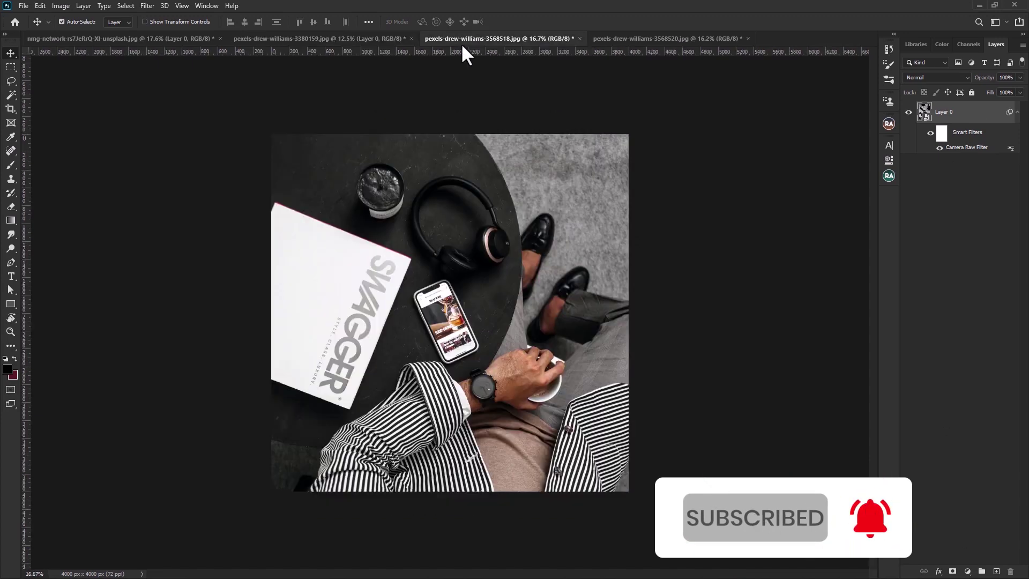
{"action": "right_click", "coordinate": [948, 113]}
{"action": "left_click", "coordinate": [929, 225]}
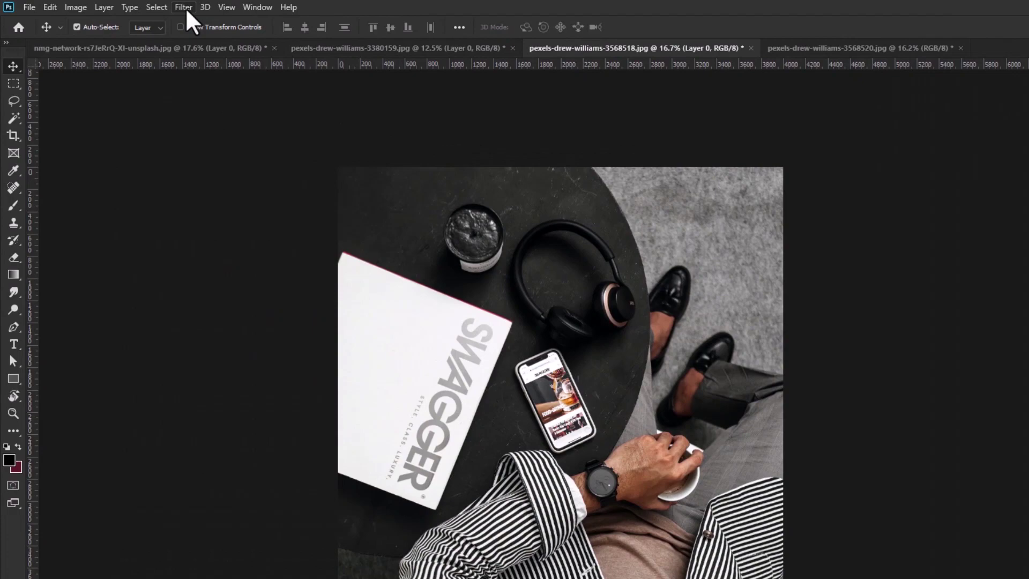
{"action": "left_click", "coordinate": [185, 7]}
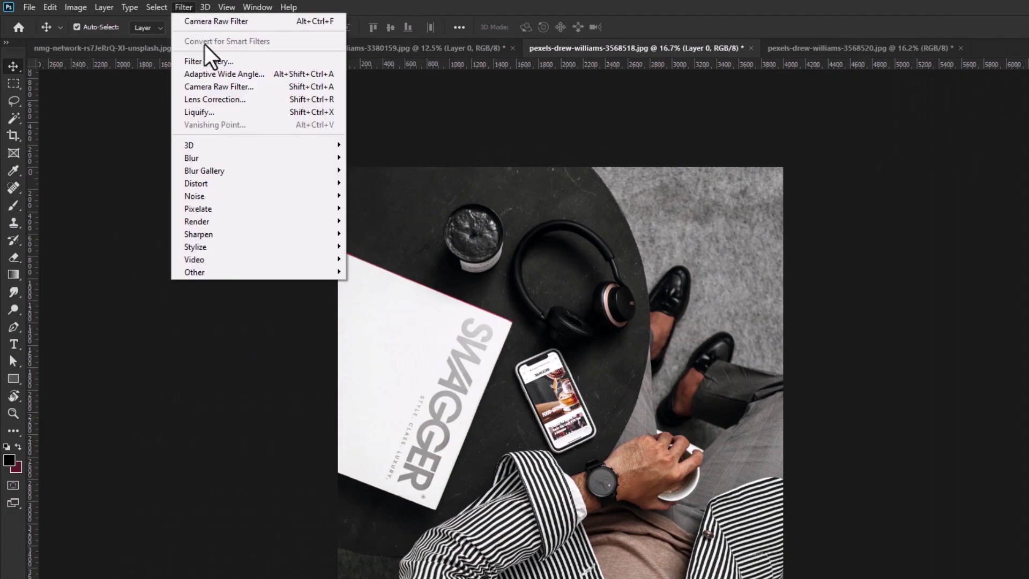
{"action": "left_click", "coordinate": [231, 83]}
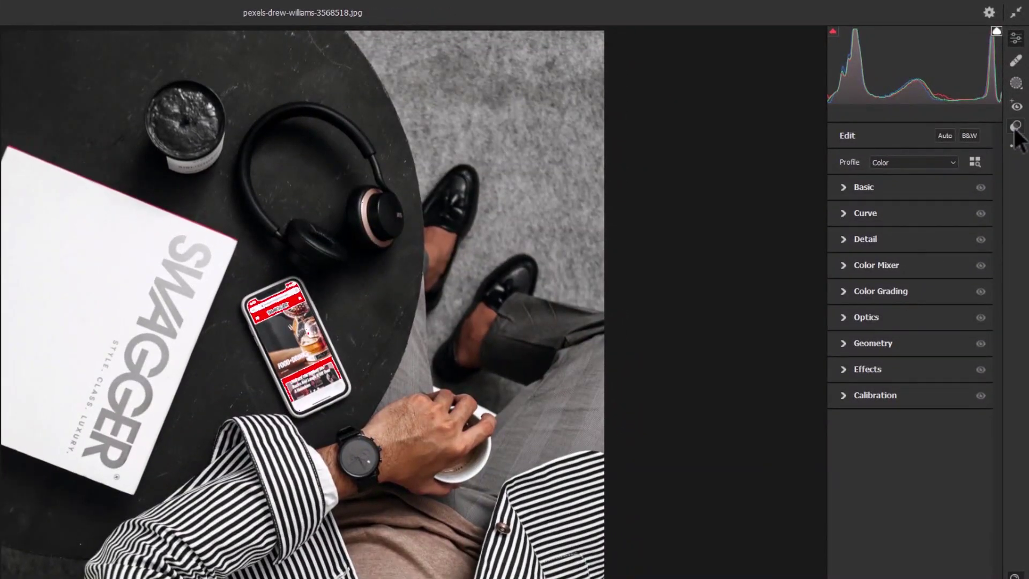
Apply the BLVCK PARIS preset to the headphones photo and commit the filter
{"action": "left_click", "coordinate": [1016, 128]}
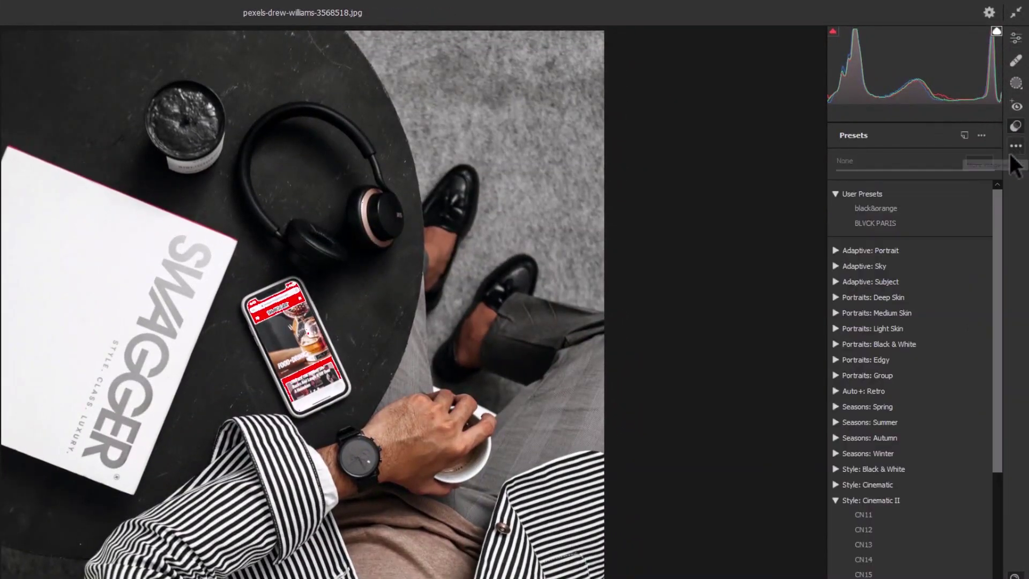
{"action": "left_click", "coordinate": [919, 216]}
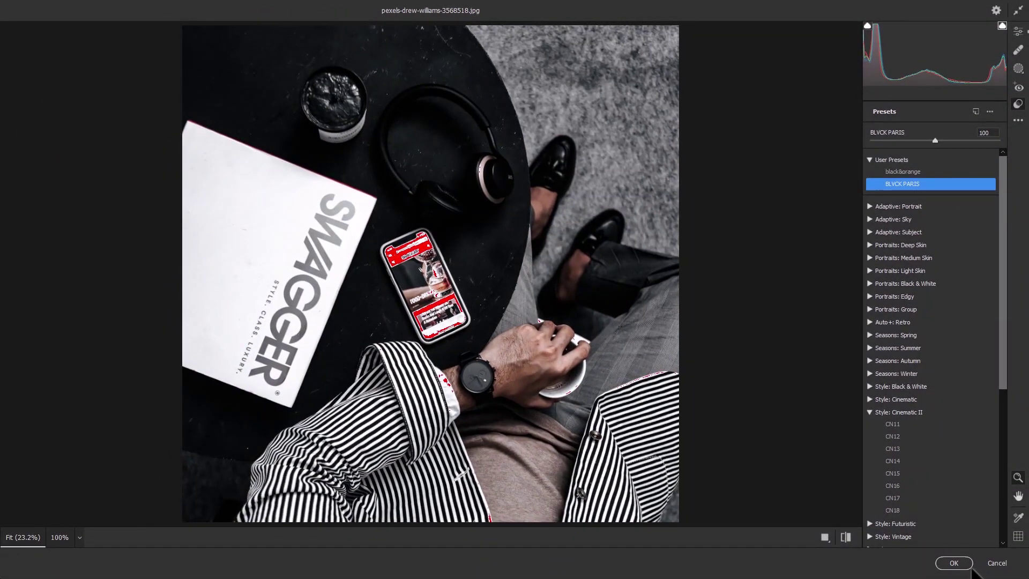
{"action": "left_click", "coordinate": [954, 562]}
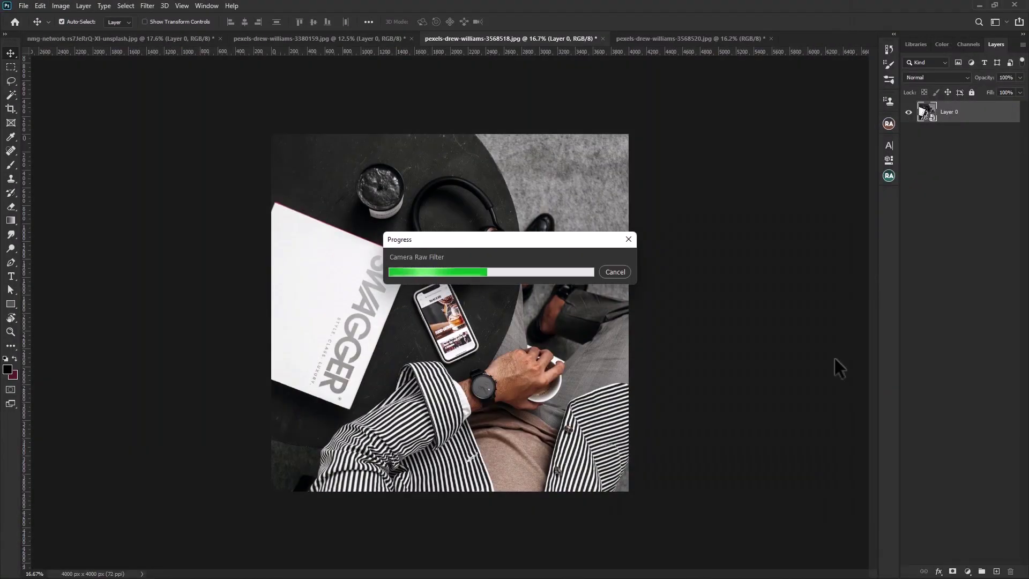